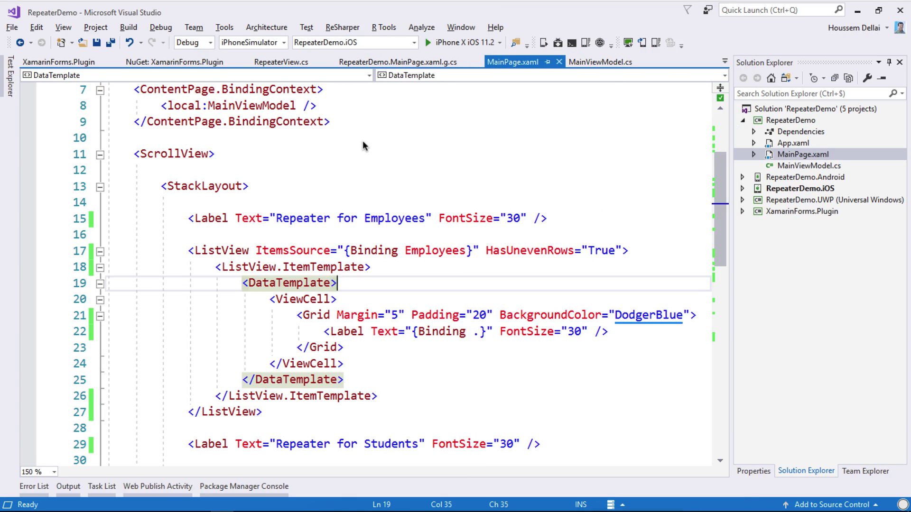
- Bring the editor forward, start File > New > Project, then cancel without creating anything
{"action": "left_click", "coordinate": [364, 140]}
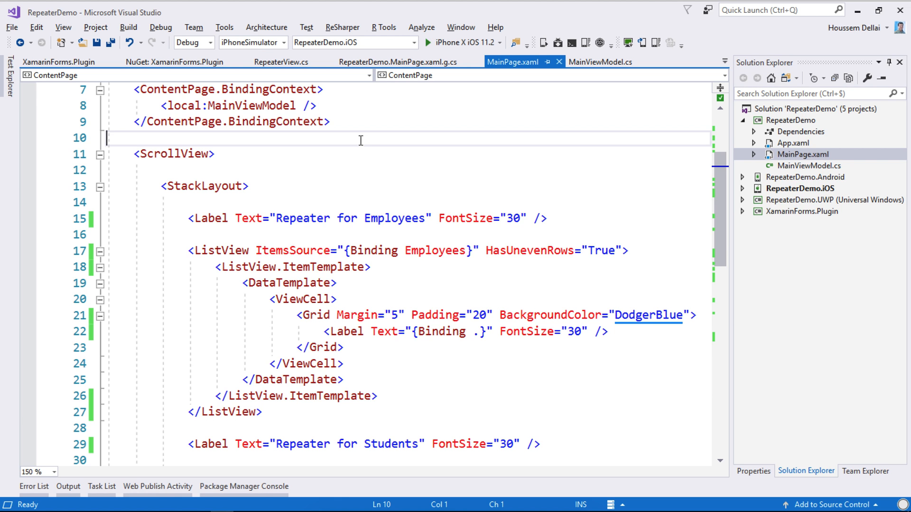
{"action": "left_click", "coordinate": [12, 27]}
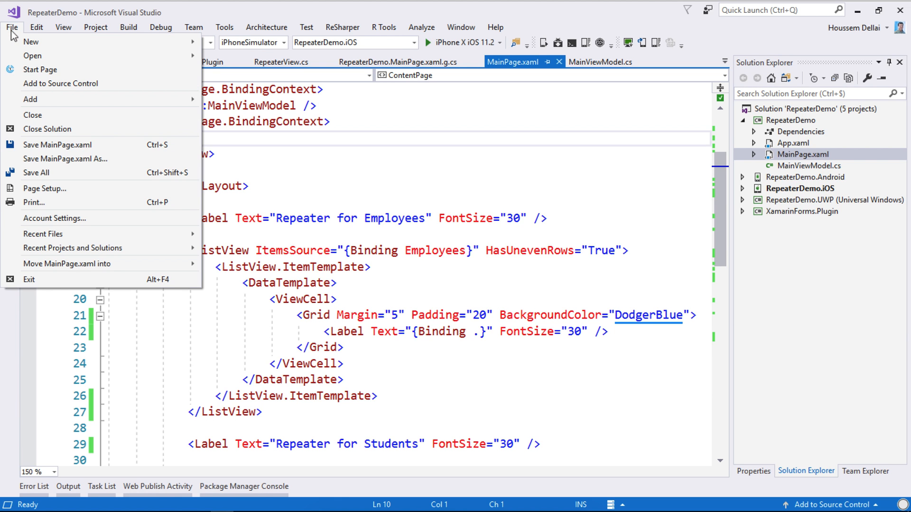
{"action": "mouse_move", "coordinate": [32, 41]}
{"action": "left_click", "coordinate": [240, 45]}
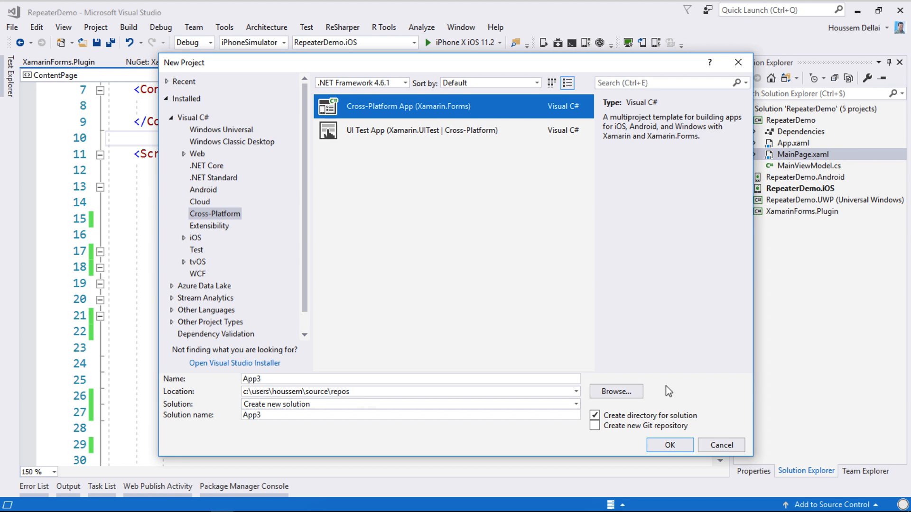
{"action": "left_click", "coordinate": [727, 449]}
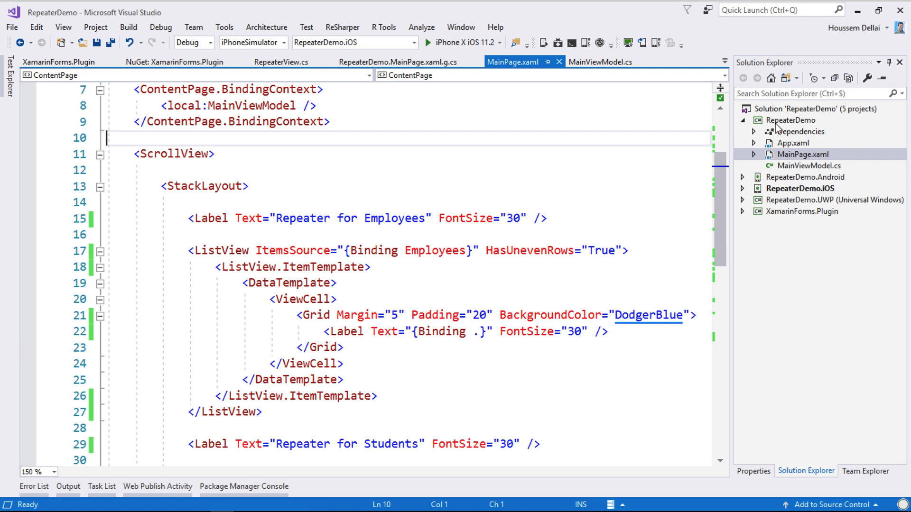
- Open MainViewModel.cs and inspect the Employees and Students list properties
{"action": "left_click", "coordinate": [815, 156]}
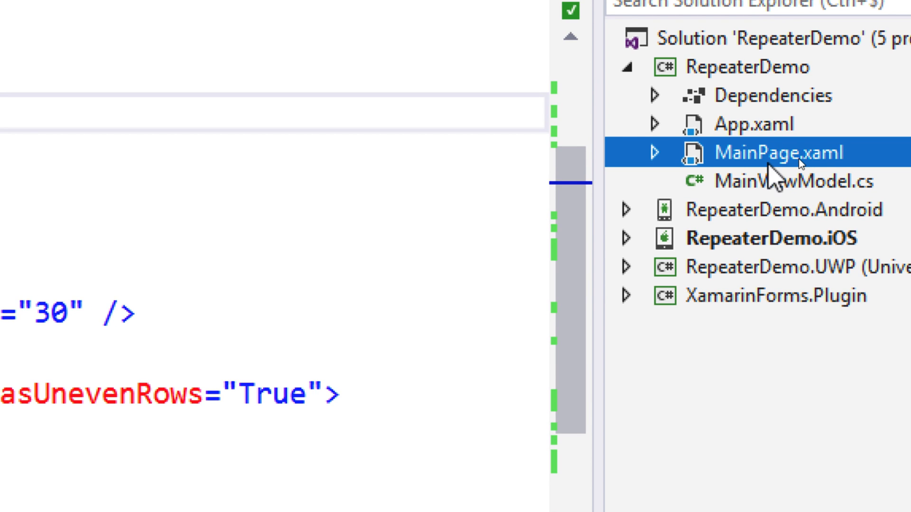
{"action": "left_click", "coordinate": [786, 184]}
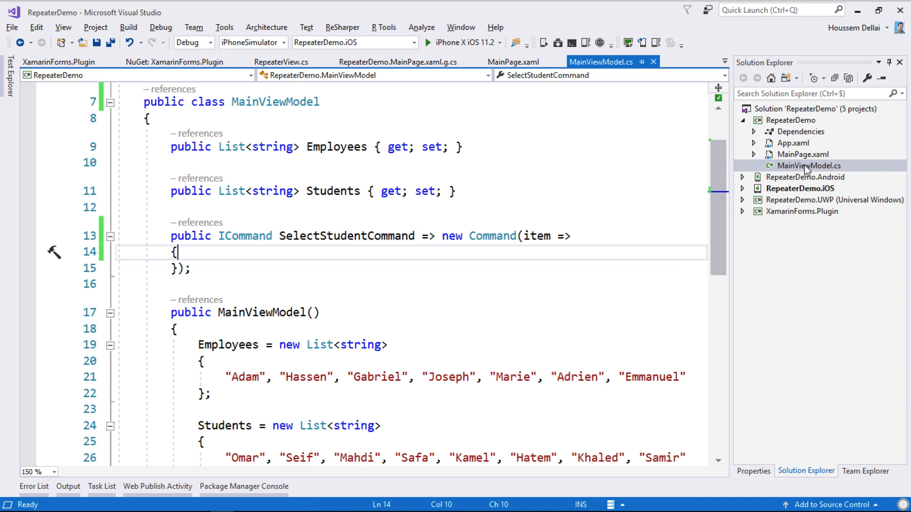
{"action": "left_click", "coordinate": [323, 289]}
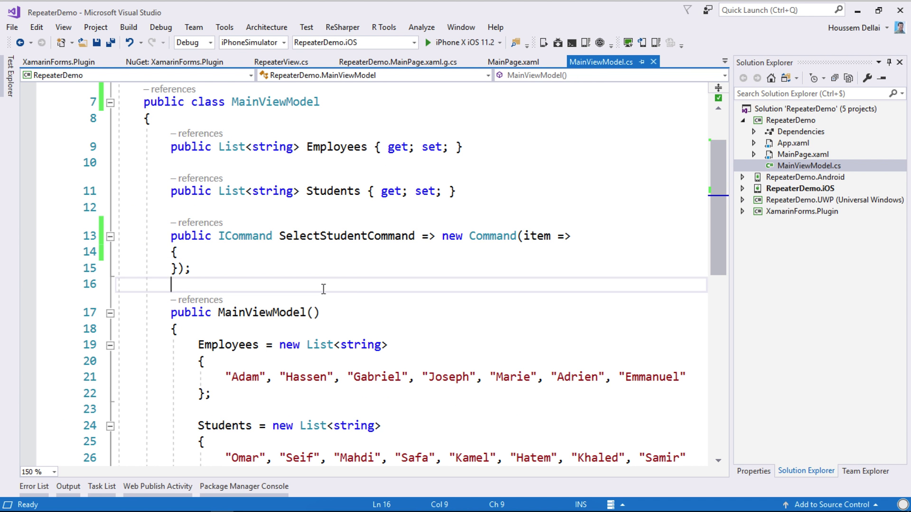
{"action": "double_click", "coordinate": [340, 149]}
{"action": "double_click", "coordinate": [340, 191]}
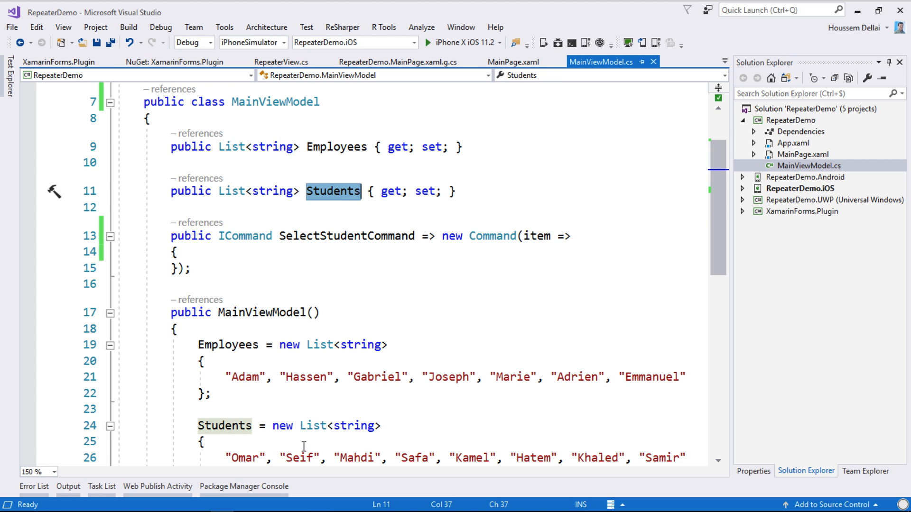
- Review the name-filling lines, the empty SelectStudentCommand and the Employees references
{"action": "left_click_drag", "start_coordinate": [218, 378], "coordinate": [274, 409]}
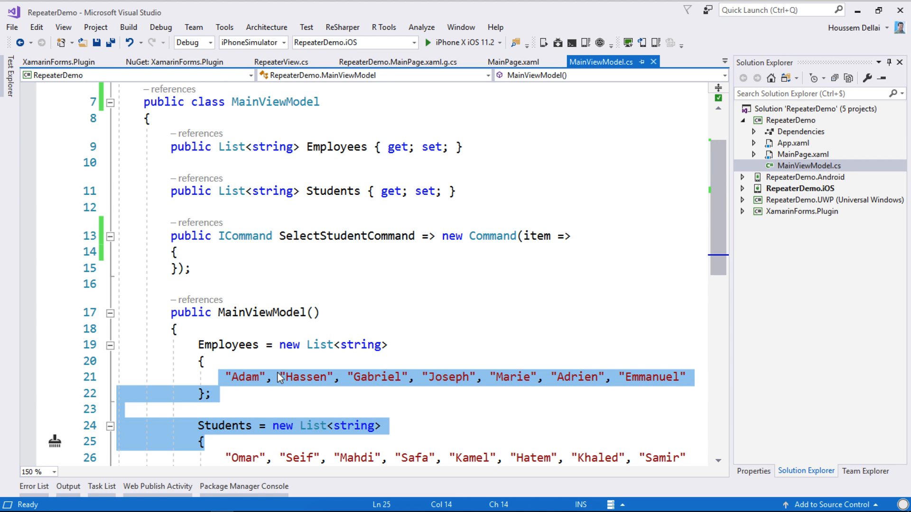
{"action": "left_click", "coordinate": [376, 236]}
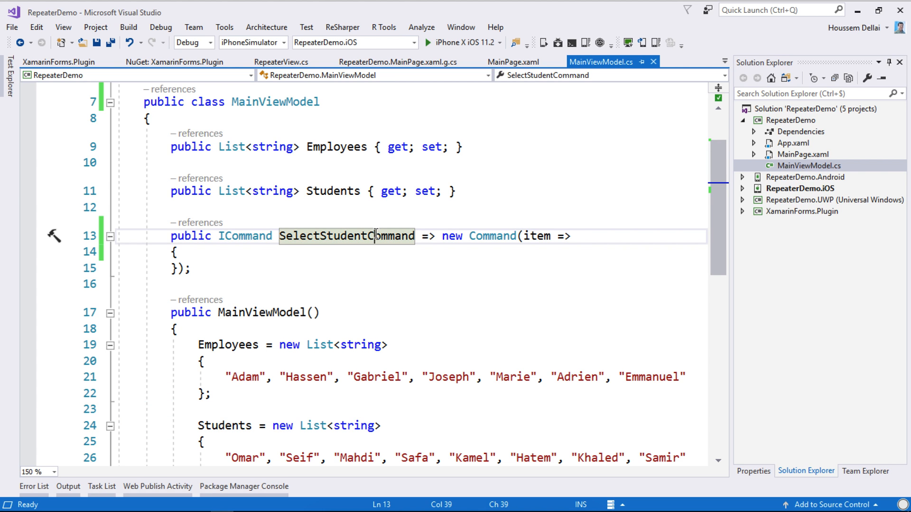
{"action": "key", "text": "Left"}
{"action": "left_click", "coordinate": [321, 147]}
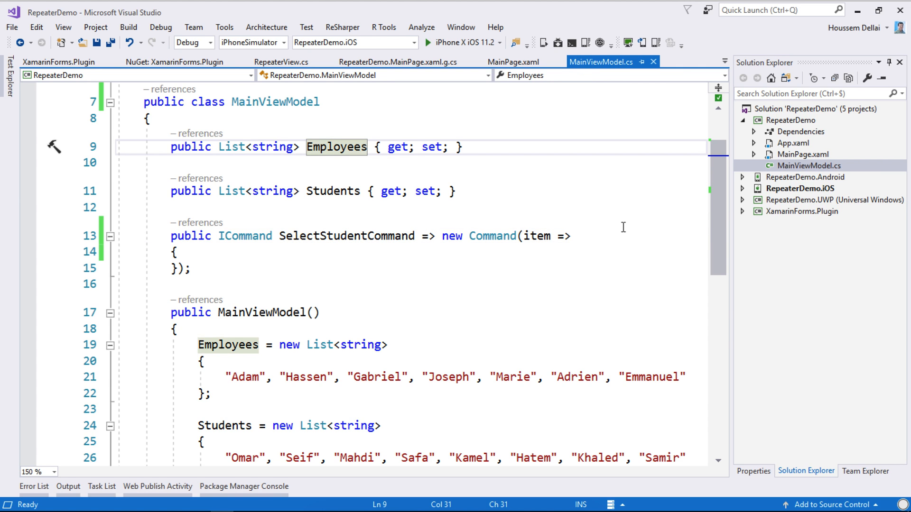
- Back in MainPage.xaml, check the MainViewModel binding context, ScrollView and StackLayout
{"action": "double_click", "coordinate": [802, 154]}
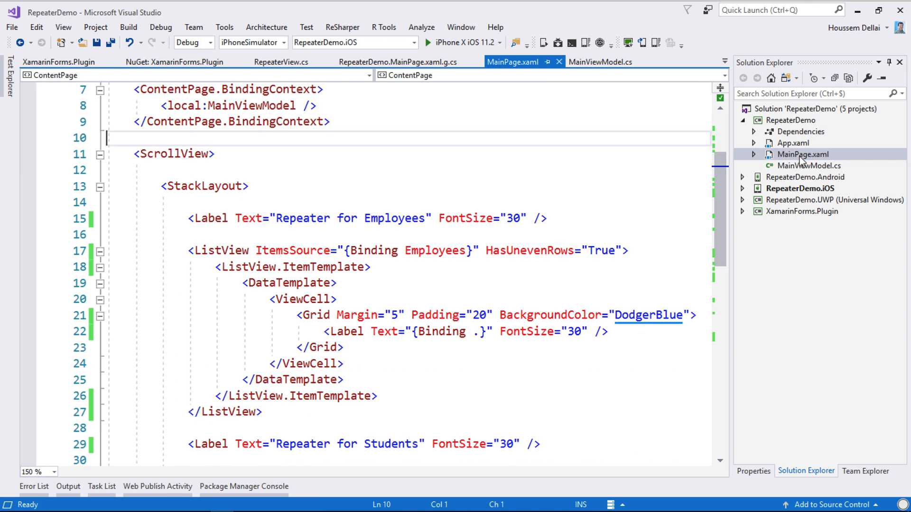
{"action": "scroll", "coordinate": [371, 142], "scroll_direction": "up", "scroll_amount": 2}
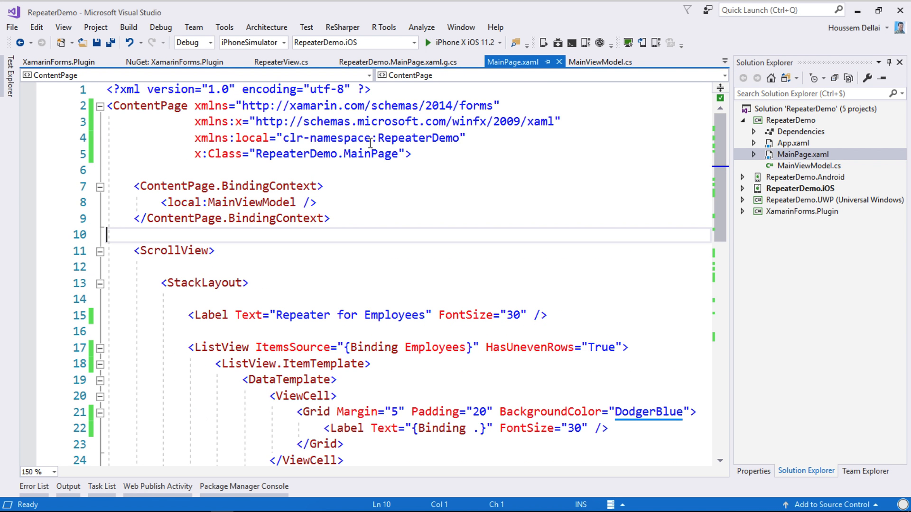
{"action": "left_click", "coordinate": [261, 187]}
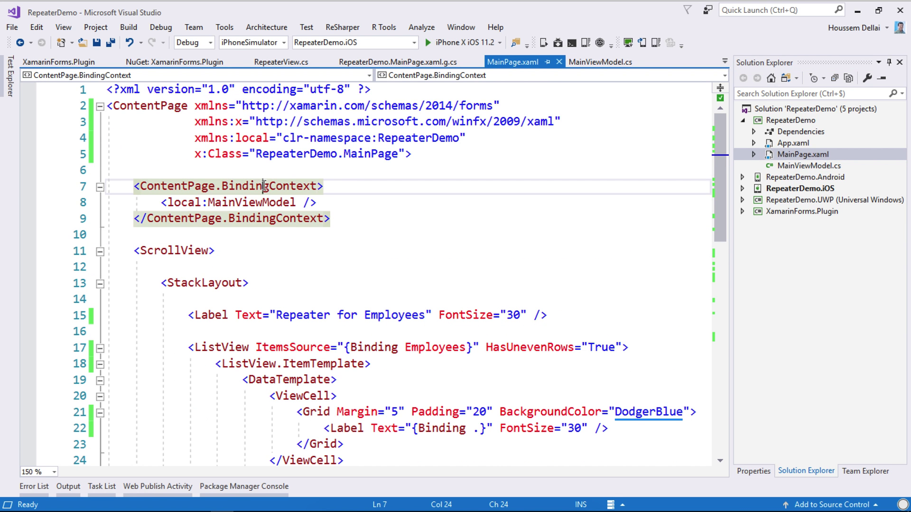
{"action": "double_click", "coordinate": [250, 203]}
{"action": "scroll", "coordinate": [236, 253], "scroll_direction": "down", "scroll_amount": 1}
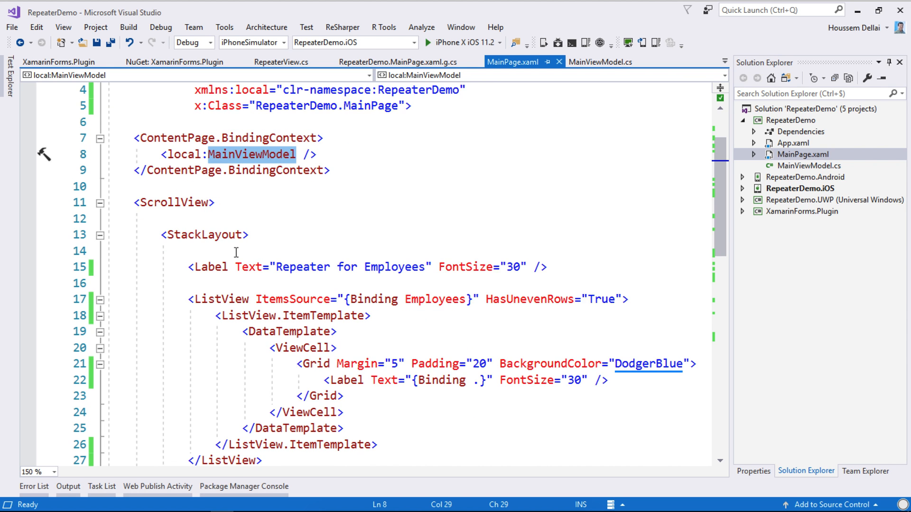
{"action": "scroll", "coordinate": [236, 253], "scroll_direction": "down", "scroll_amount": 2}
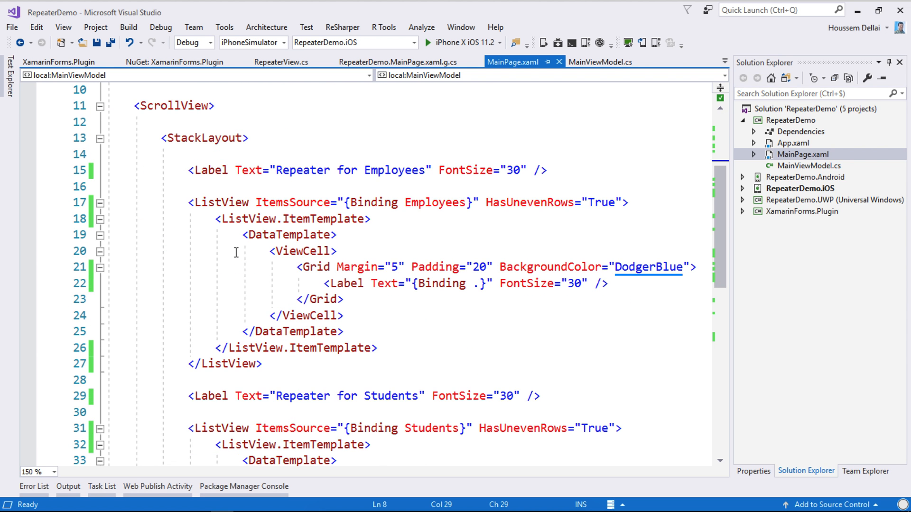
{"action": "left_click", "coordinate": [184, 105]}
{"action": "double_click", "coordinate": [204, 138]}
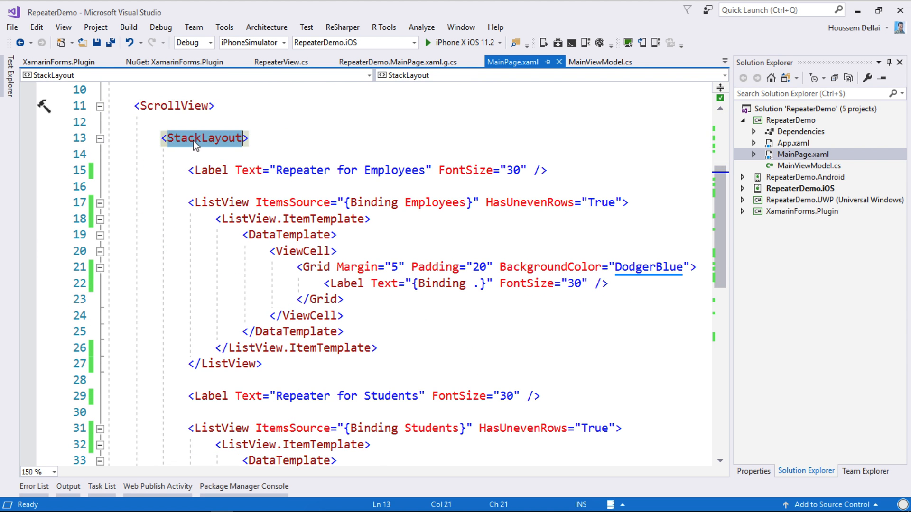
- Walk from the 'Repeater for Employees' label down to the Employees ListView tag
{"action": "left_click", "coordinate": [209, 170]}
{"action": "double_click", "coordinate": [203, 203]}
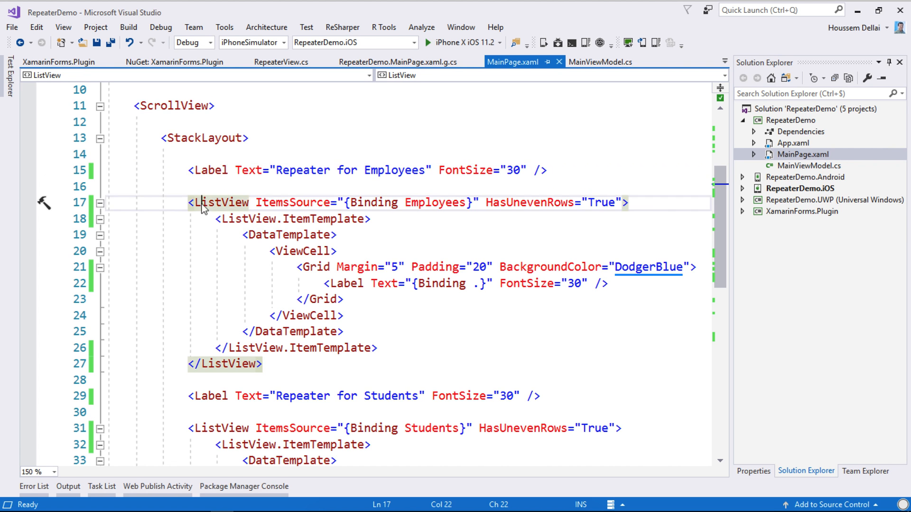
{"action": "scroll", "coordinate": [203, 204], "scroll_direction": "down", "scroll_amount": 2}
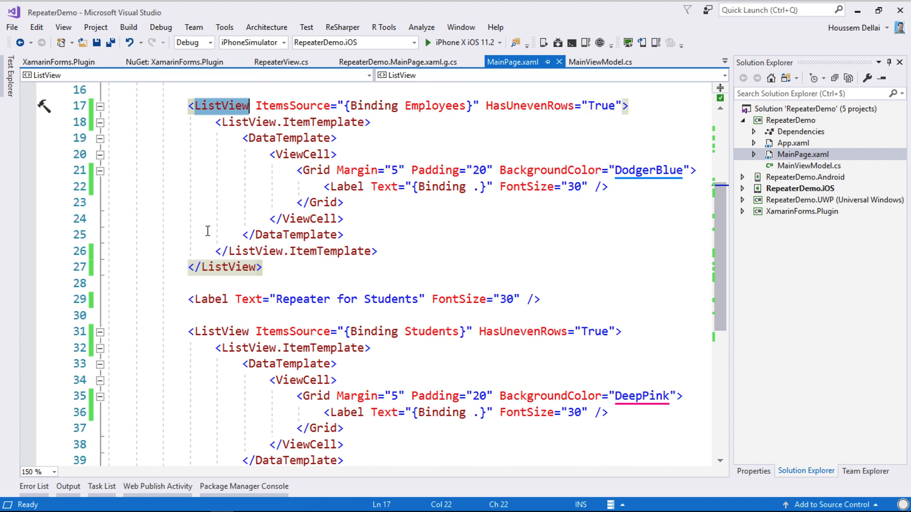
{"action": "scroll", "coordinate": [207, 230], "scroll_direction": "up", "scroll_amount": 1}
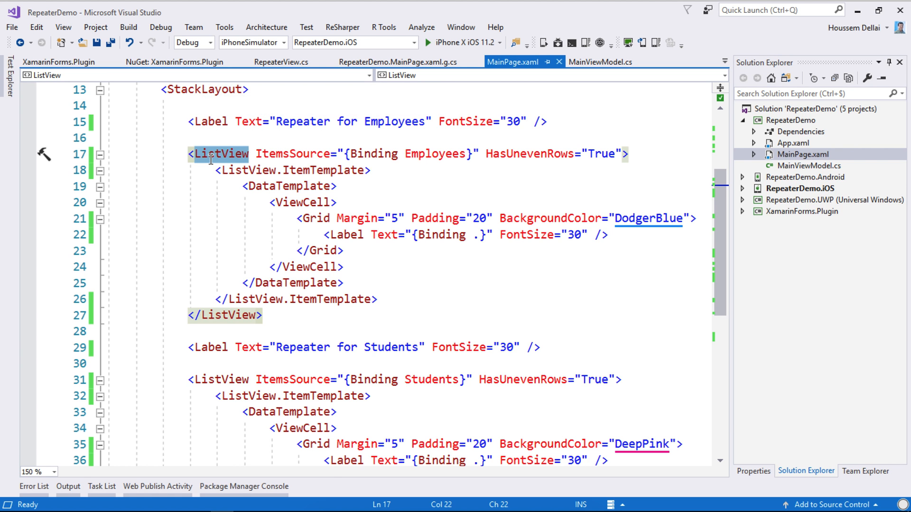
{"action": "scroll", "coordinate": [211, 159], "scroll_direction": "up", "scroll_amount": 2}
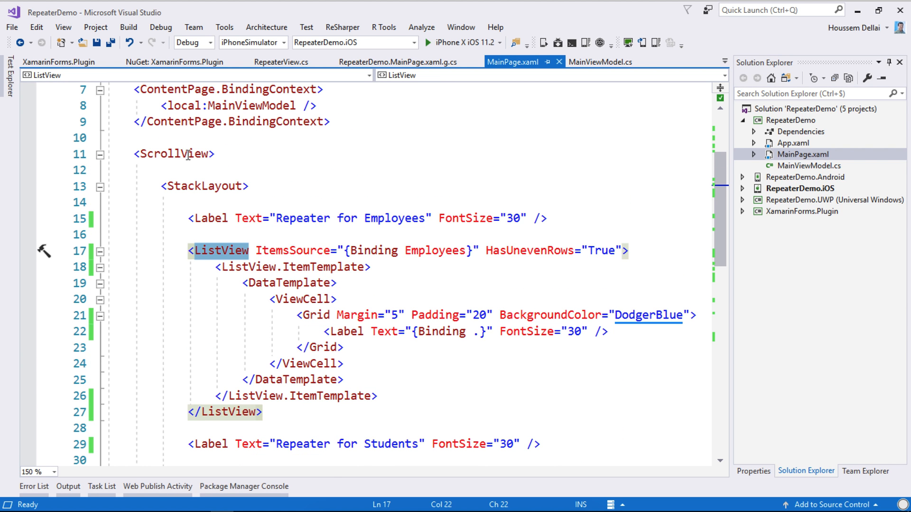
{"action": "left_click", "coordinate": [188, 154]}
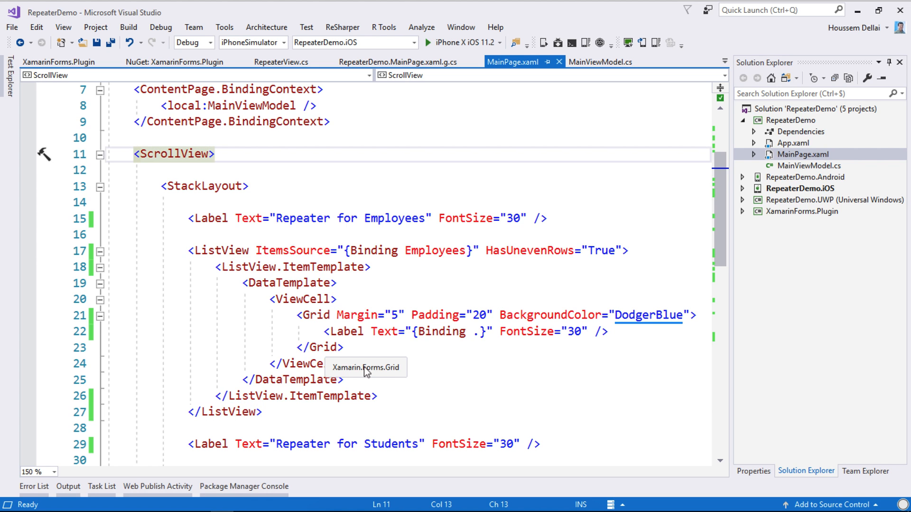
{"action": "left_click", "coordinate": [224, 250]}
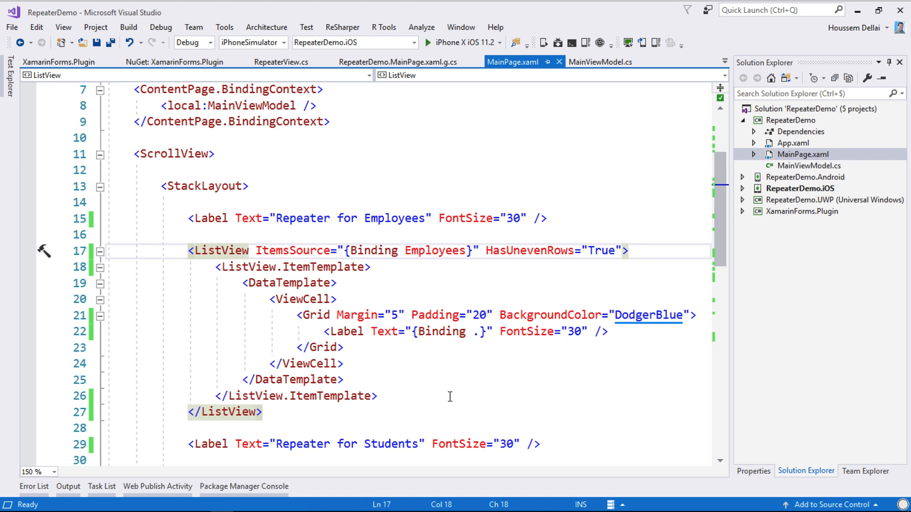
- Change the Employees <ListView tag on line 17 into <RepeaterView
{"action": "left_click", "coordinate": [226, 251]}
{"action": "key", "text": "BackSpace"}
{"action": "key", "text": "BackSpace"}
{"action": "key", "text": "BackSpace"}
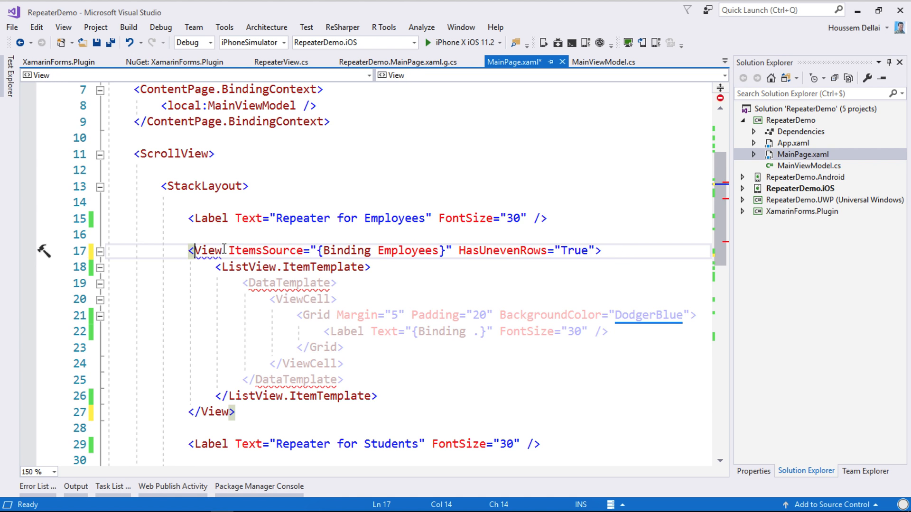
{"action": "type", "text": "Repeater"}
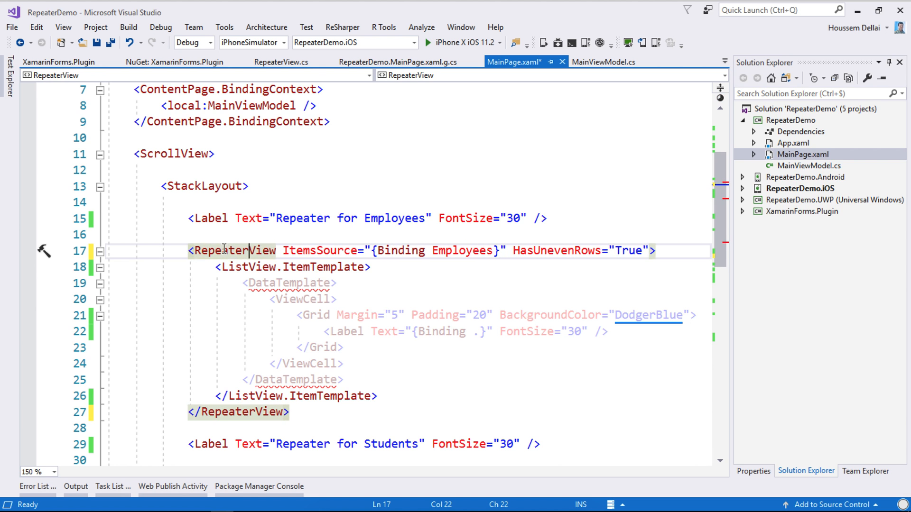
{"action": "key", "text": "Left"}
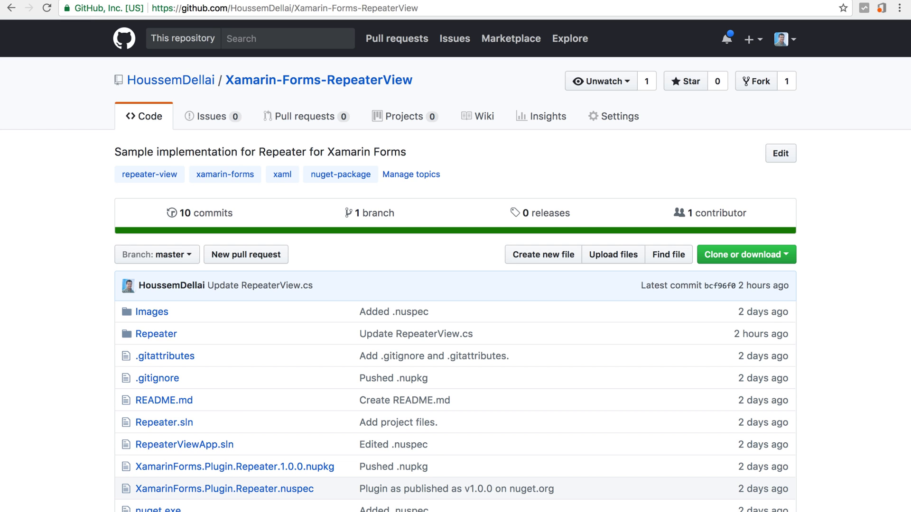
- View RepeaterView.cs in the Xamarin-Forms-RepeaterView GitHub repository and read its bindable properties
{"action": "key", "text": "Return"}
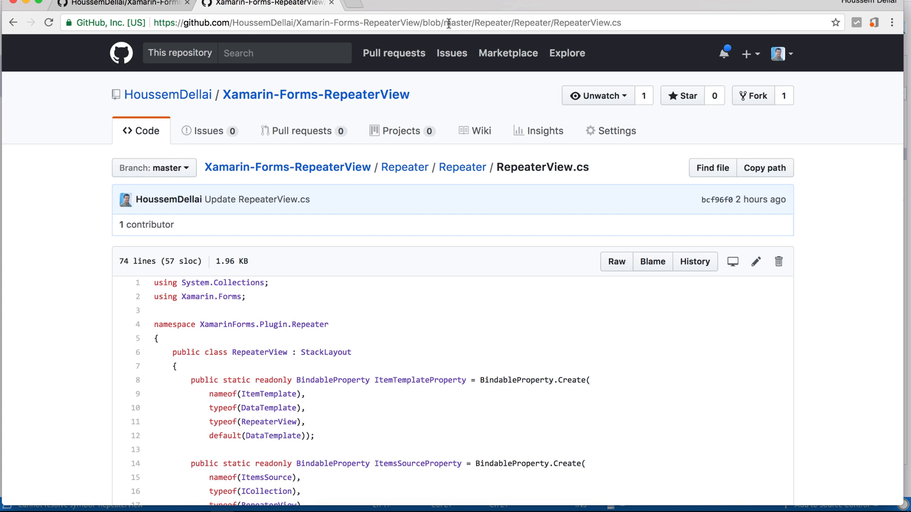
{"action": "scroll", "coordinate": [337, 371], "scroll_direction": "down", "scroll_amount": 3}
{"action": "scroll", "coordinate": [336, 371], "scroll_direction": "down", "scroll_amount": 3}
{"action": "scroll", "coordinate": [337, 375], "scroll_direction": "down", "scroll_amount": 1}
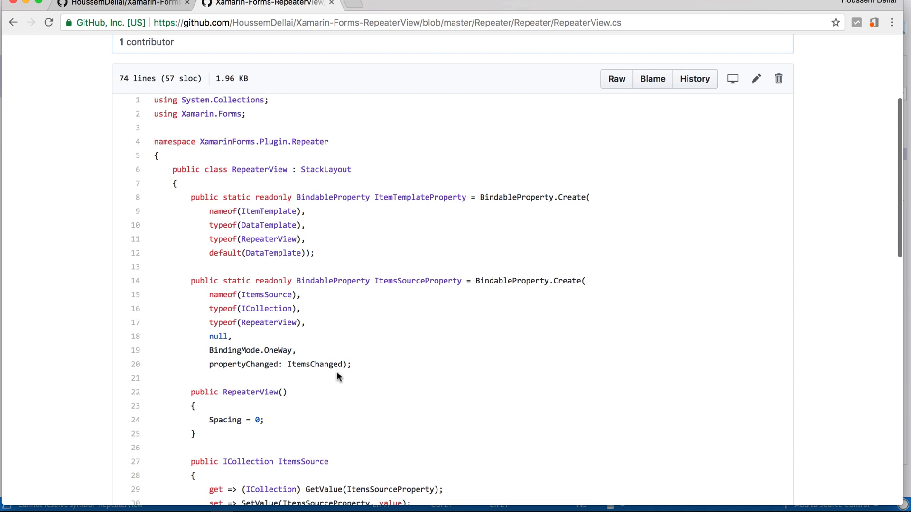
{"action": "scroll", "coordinate": [337, 376], "scroll_direction": "down", "scroll_amount": 1}
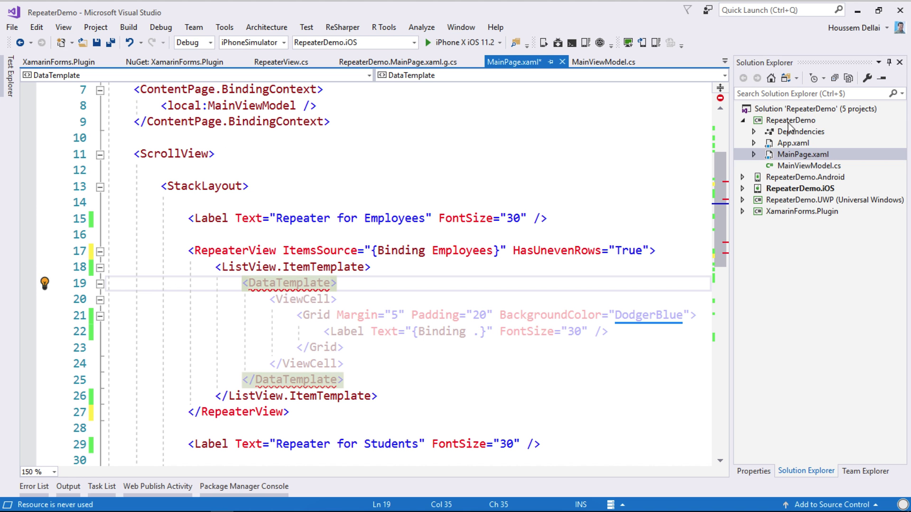
- Start adding a new Class item named RepeaterView to the RepeaterDemo project
{"action": "left_click", "coordinate": [789, 121]}
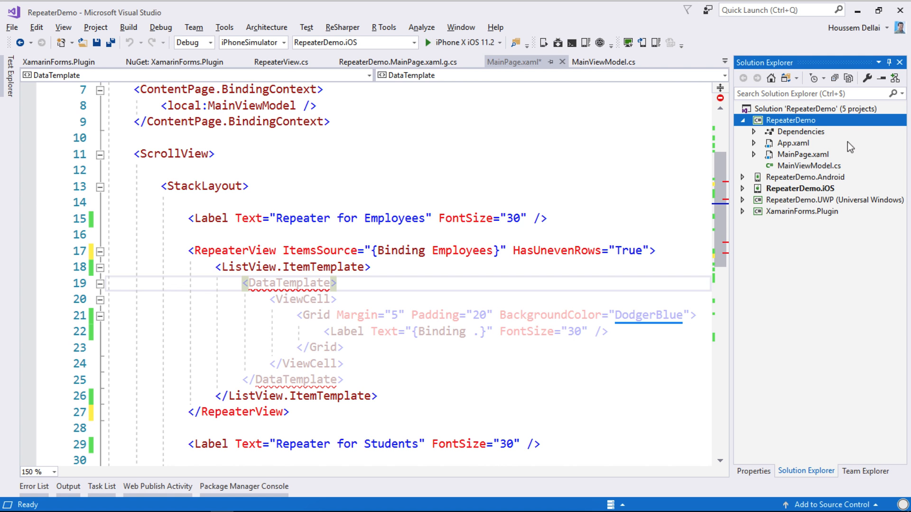
{"action": "key", "text": "ctrl+shift+a"}
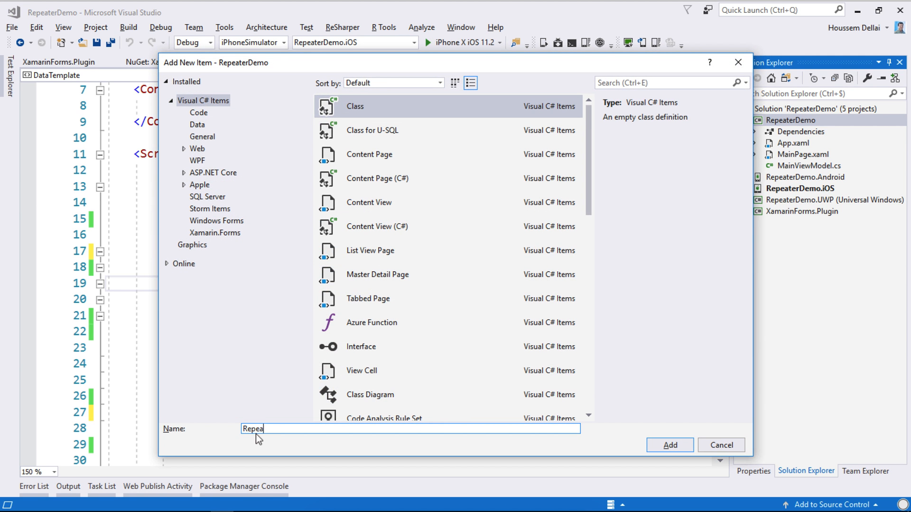
{"action": "type", "text": "ew"}
- Create RepeaterView.cs and insert the RepeaterView snippet from My Code Snippets over the empty class
{"action": "key", "text": "Return"}
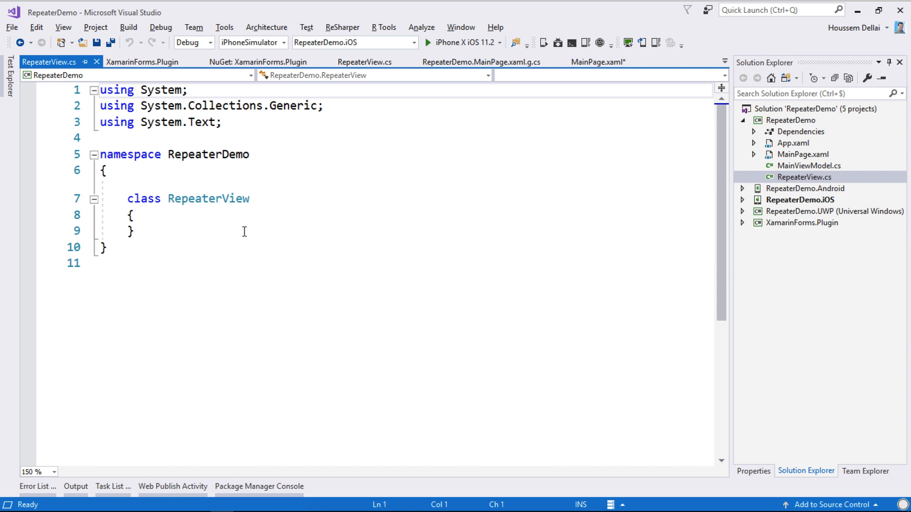
{"action": "left_click_drag", "start_coordinate": [127, 199], "coordinate": [151, 231]}
{"action": "key", "text": "ctrl+k"}
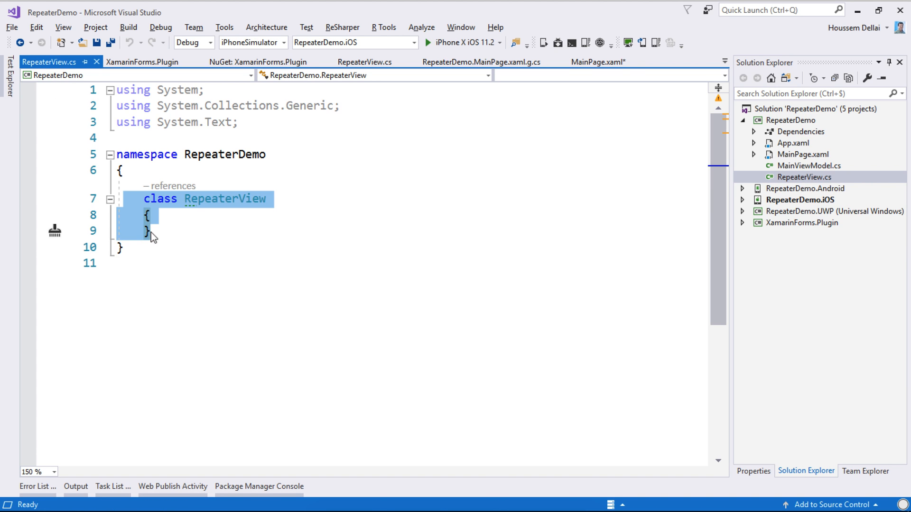
{"action": "key", "text": "ctrl+x"}
{"action": "key", "text": "Return"}
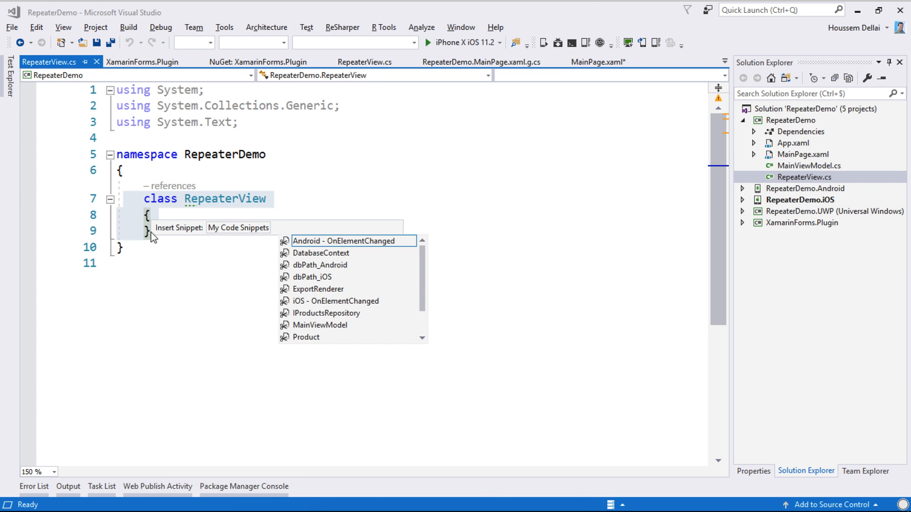
{"action": "key", "text": "End"}
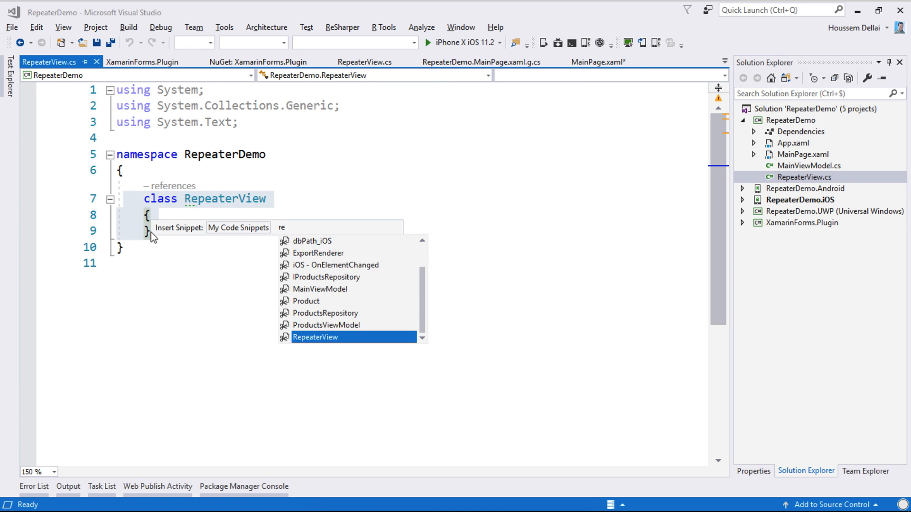
{"action": "key", "text": "Return"}
{"action": "scroll", "coordinate": [396, 305], "scroll_direction": "down", "scroll_amount": 1}
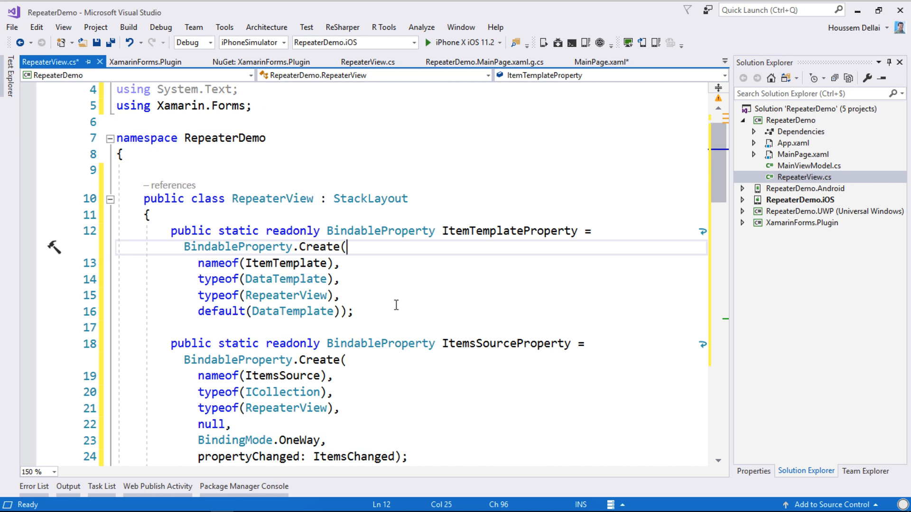
{"action": "scroll", "coordinate": [396, 305], "scroll_direction": "down", "scroll_amount": 1}
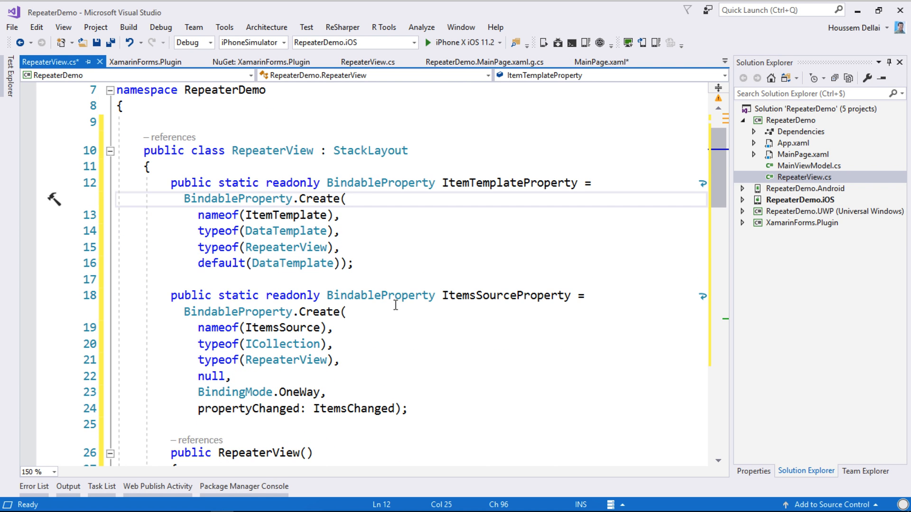
{"action": "left_click", "coordinate": [370, 151]}
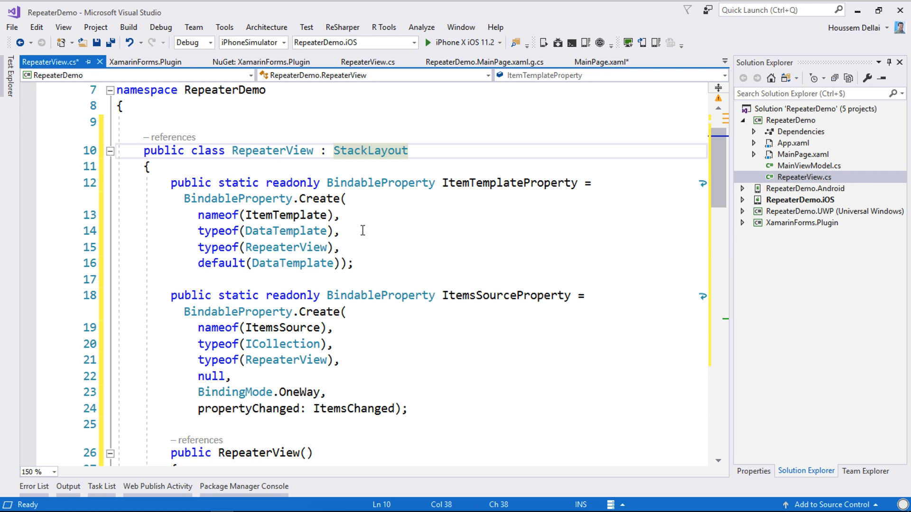
{"action": "scroll", "coordinate": [362, 230], "scroll_direction": "down", "scroll_amount": 1}
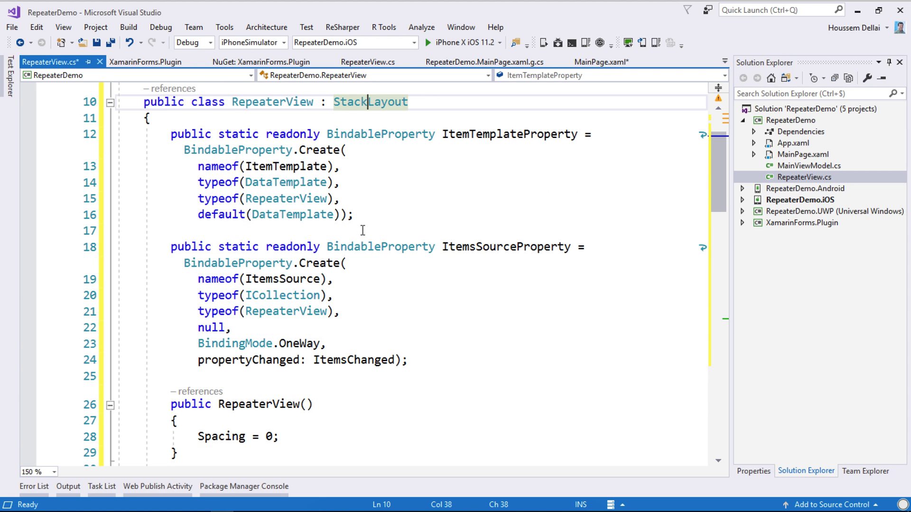
{"action": "double_click", "coordinate": [495, 141]}
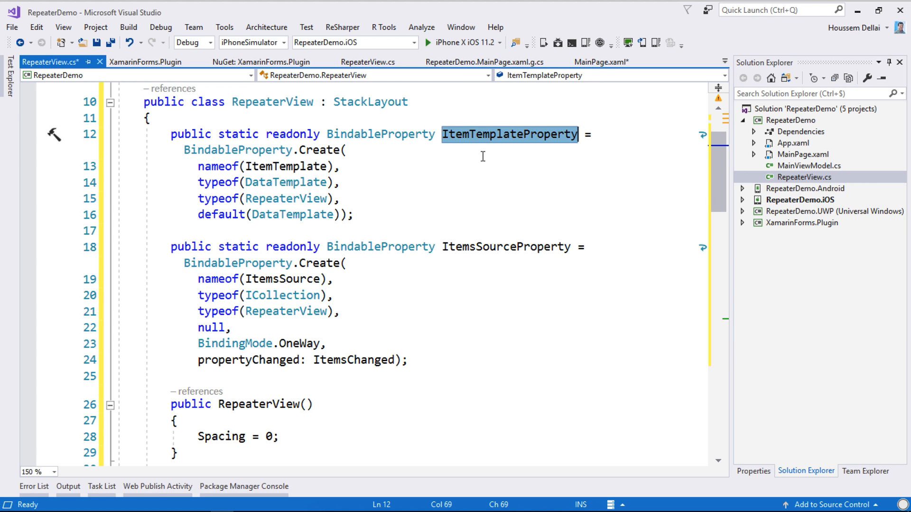
{"action": "double_click", "coordinate": [466, 250]}
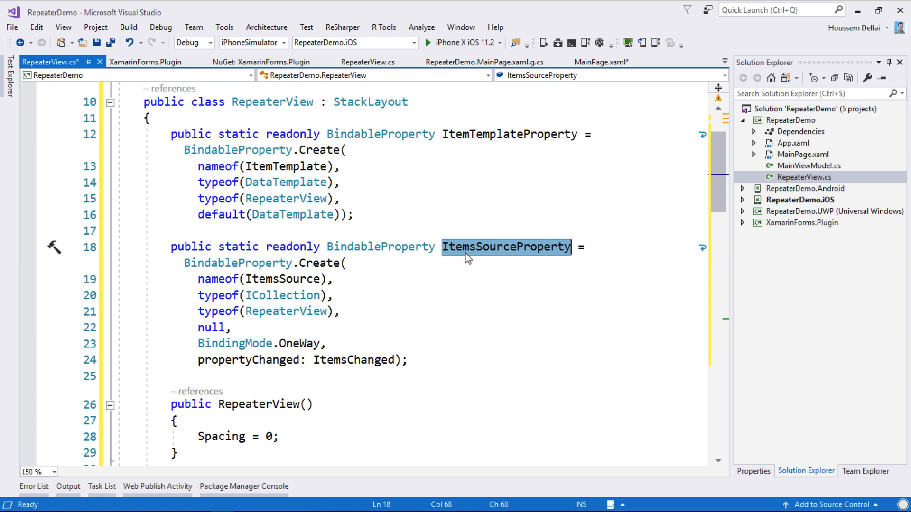
{"action": "double_click", "coordinate": [481, 134]}
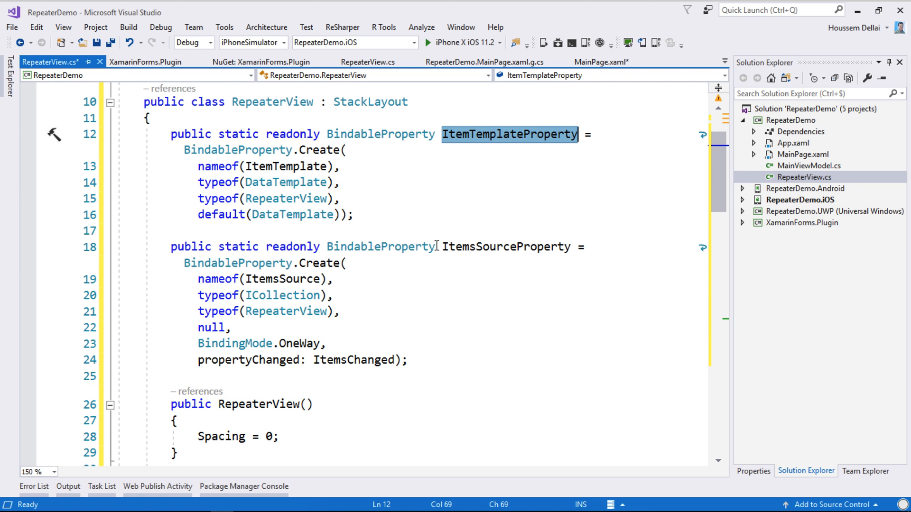
{"action": "scroll", "coordinate": [406, 323], "scroll_direction": "down", "scroll_amount": 2}
{"action": "scroll", "coordinate": [406, 324], "scroll_direction": "down", "scroll_amount": 4}
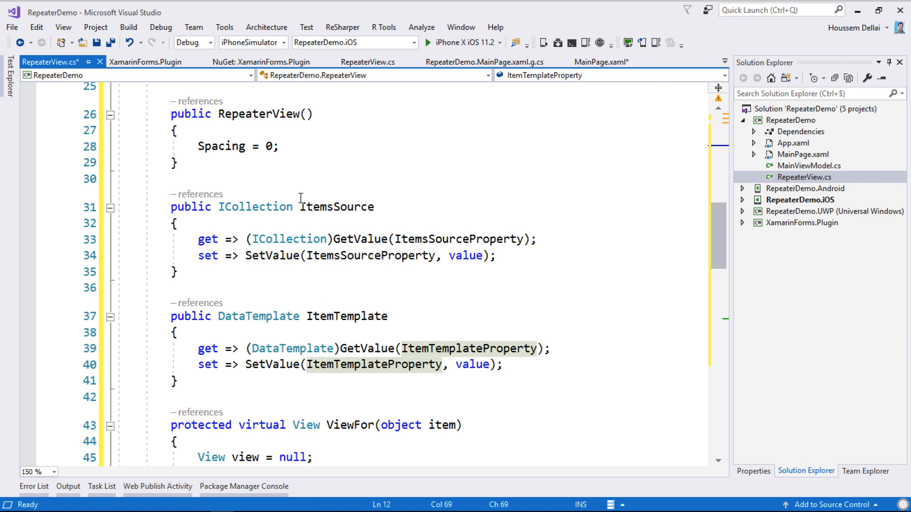
- Review the constructor's Spacing = 0 line and the ItemsChanged handler
{"action": "left_click", "coordinate": [291, 145]}
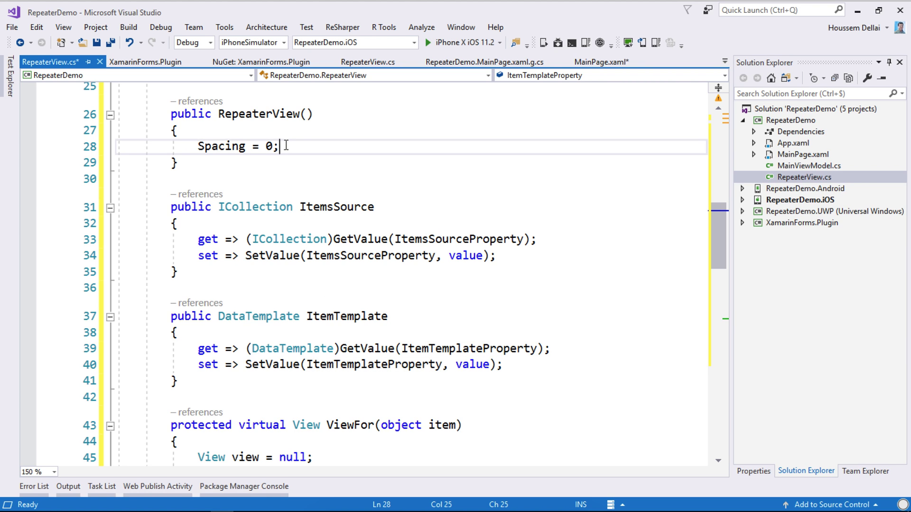
{"action": "left_click", "coordinate": [223, 146]}
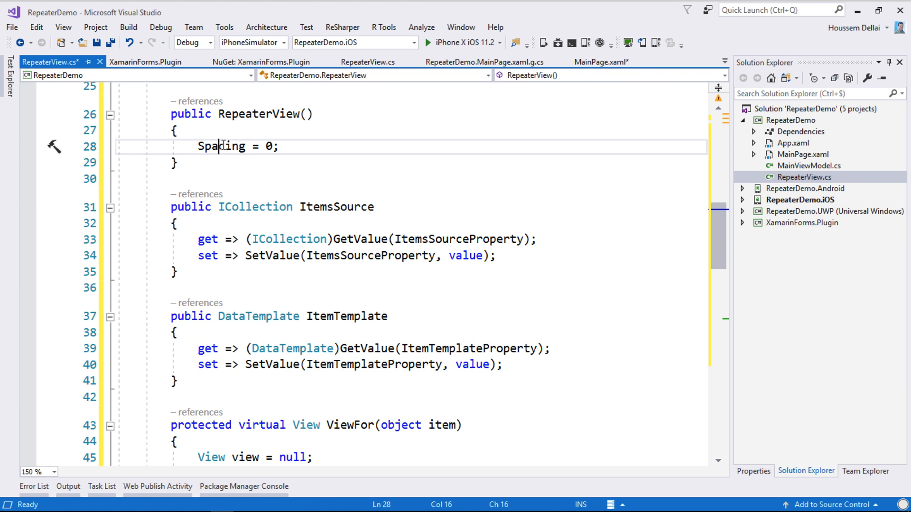
{"action": "triple_click", "coordinate": [223, 146]}
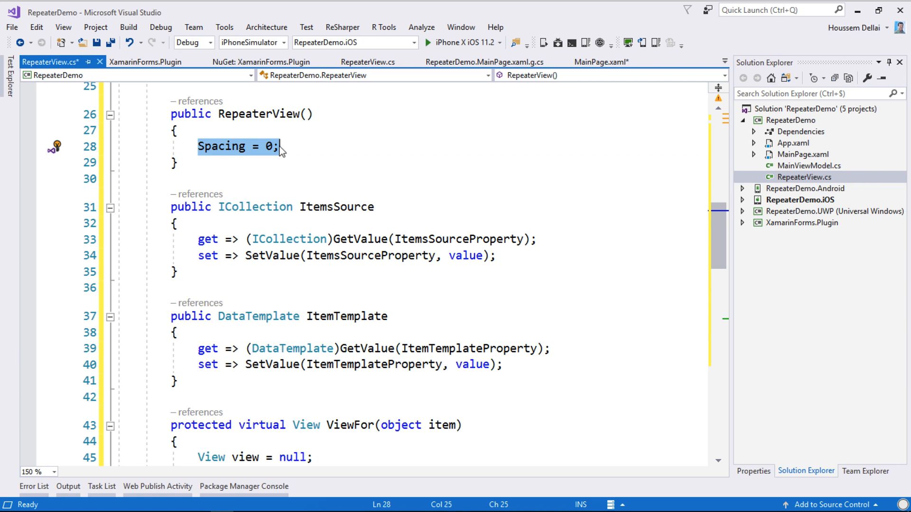
{"action": "scroll", "coordinate": [249, 268], "scroll_direction": "down", "scroll_amount": 2}
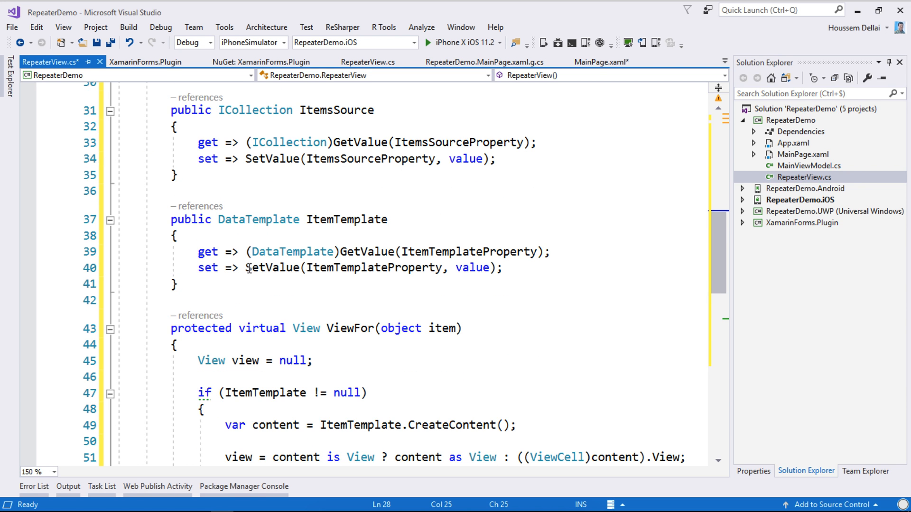
{"action": "scroll", "coordinate": [249, 268], "scroll_direction": "down", "scroll_amount": 2}
{"action": "scroll", "coordinate": [249, 269], "scroll_direction": "down", "scroll_amount": 4}
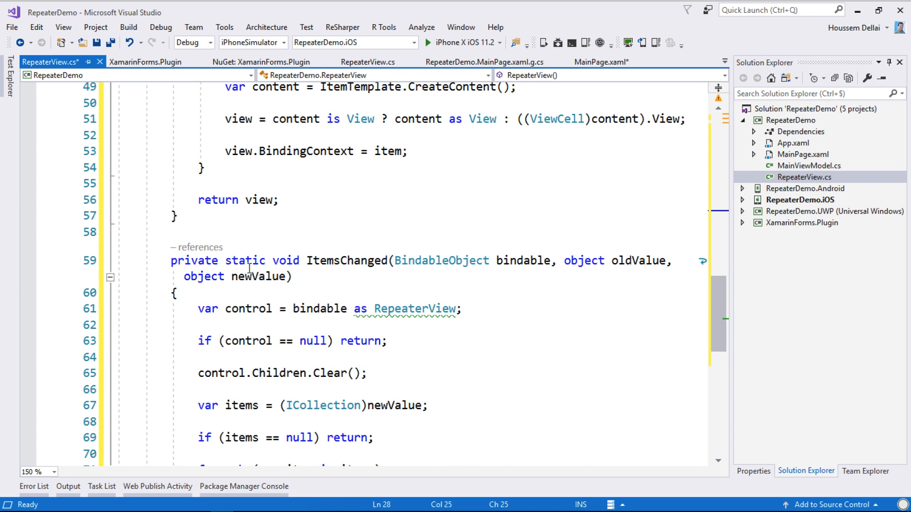
{"action": "scroll", "coordinate": [249, 268], "scroll_direction": "down", "scroll_amount": 3}
{"action": "scroll", "coordinate": [249, 268], "scroll_direction": "up", "scroll_amount": 1}
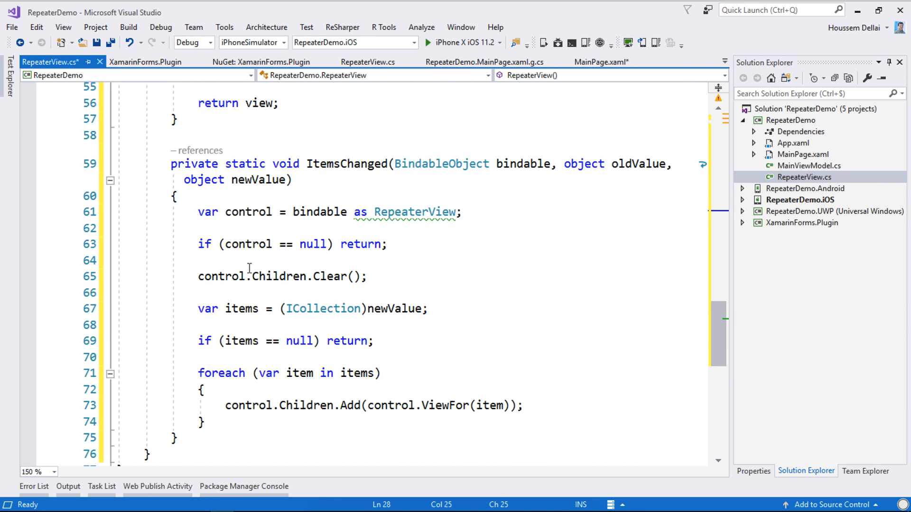
{"action": "double_click", "coordinate": [328, 164]}
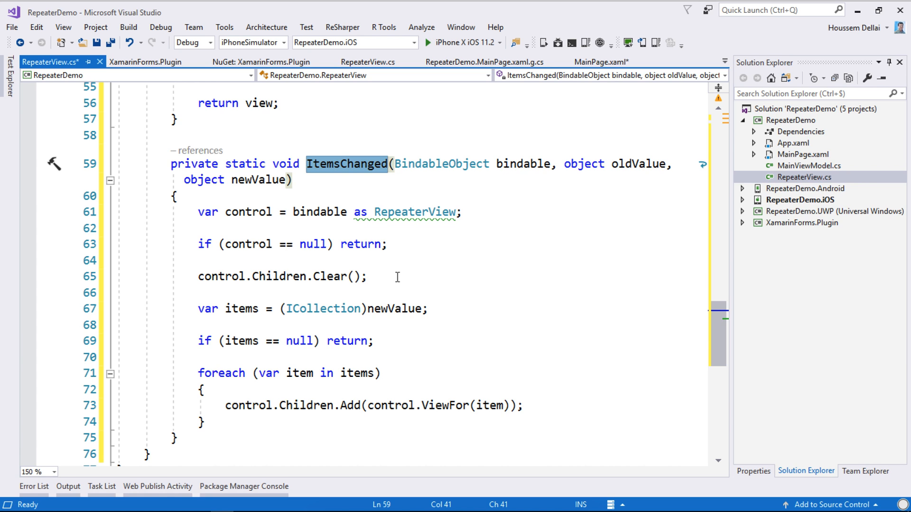
{"action": "left_click", "coordinate": [476, 293]}
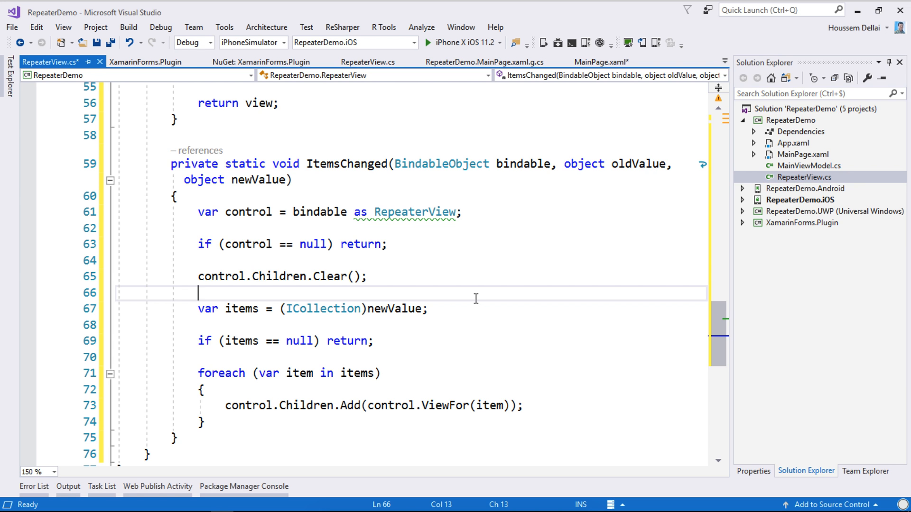
{"action": "scroll", "coordinate": [475, 298], "scroll_direction": "up", "scroll_amount": 4}
{"action": "scroll", "coordinate": [475, 299], "scroll_direction": "up", "scroll_amount": 1}
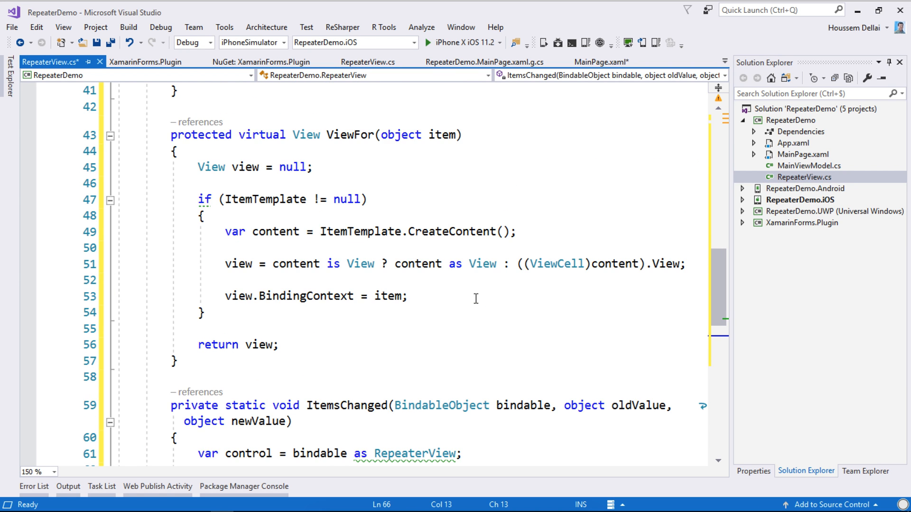
{"action": "scroll", "coordinate": [476, 299], "scroll_direction": "up", "scroll_amount": 1}
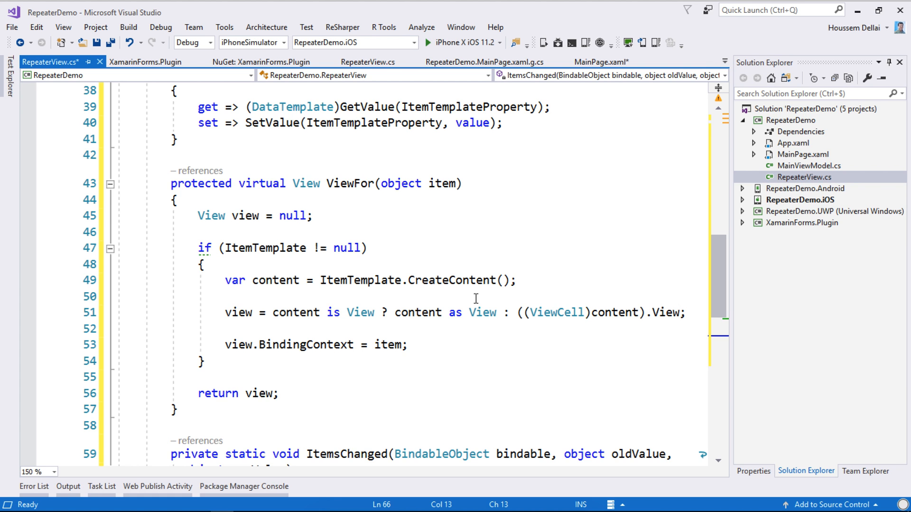
{"action": "scroll", "coordinate": [475, 299], "scroll_direction": "up", "scroll_amount": 10}
- Return to the bindable properties, save RepeaterView.cs and select the RepeaterView class name
{"action": "left_click", "coordinate": [401, 248]}
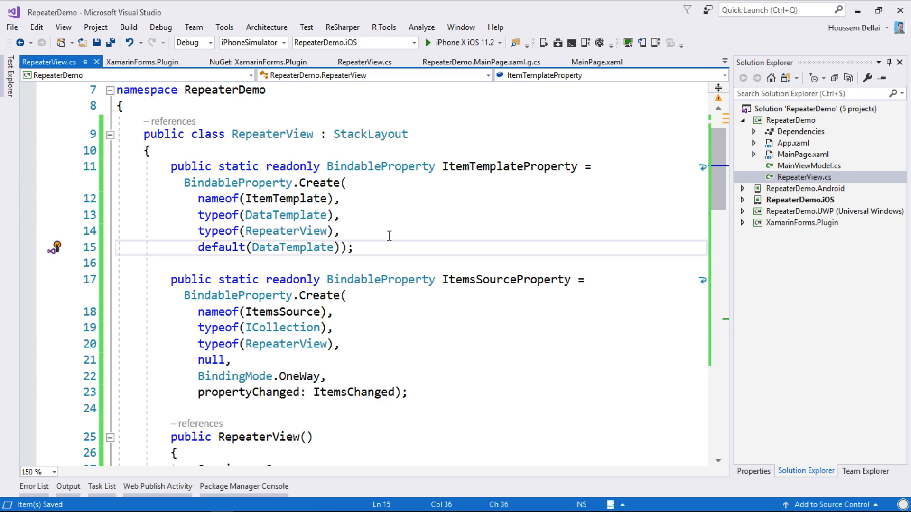
{"action": "left_click", "coordinate": [292, 134]}
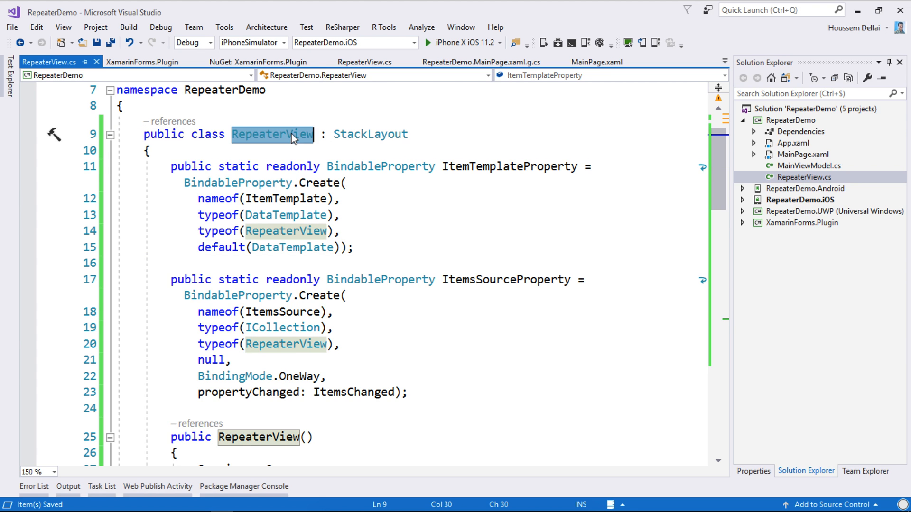
{"action": "double_click", "coordinate": [292, 134]}
- Apply the ReSharper fix so the RepeaterView tags get the local: namespace prefix
{"action": "left_click", "coordinate": [803, 154]}
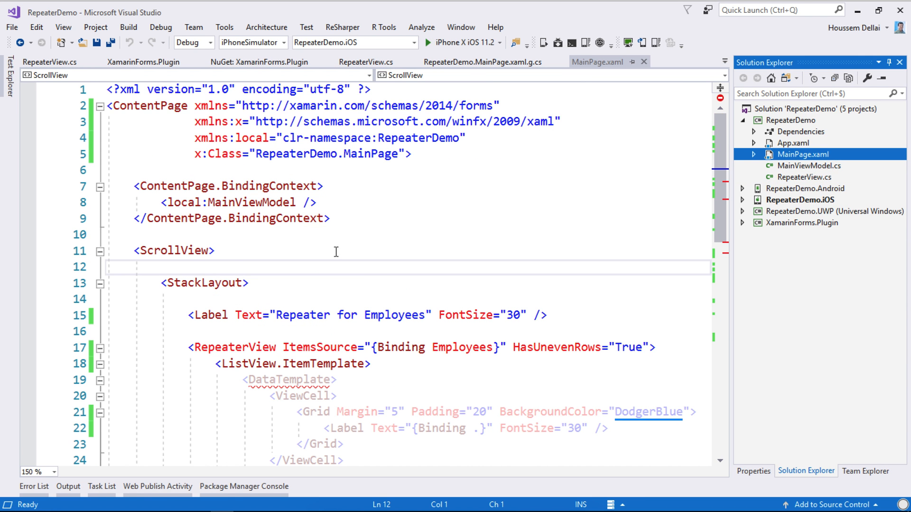
{"action": "left_click", "coordinate": [335, 252]}
{"action": "scroll", "coordinate": [311, 317], "scroll_direction": "down", "scroll_amount": 1}
{"action": "left_click", "coordinate": [228, 299]}
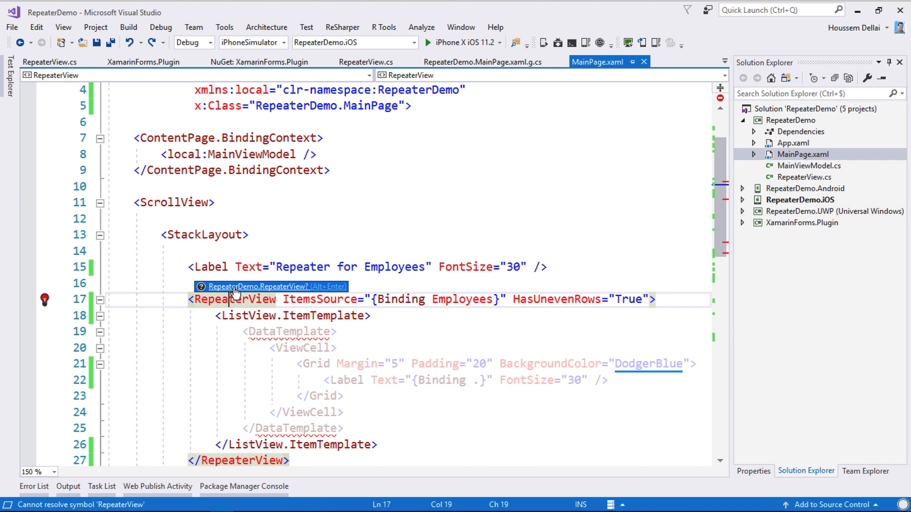
{"action": "key", "text": "alt+Return"}
{"action": "key", "text": "Return"}
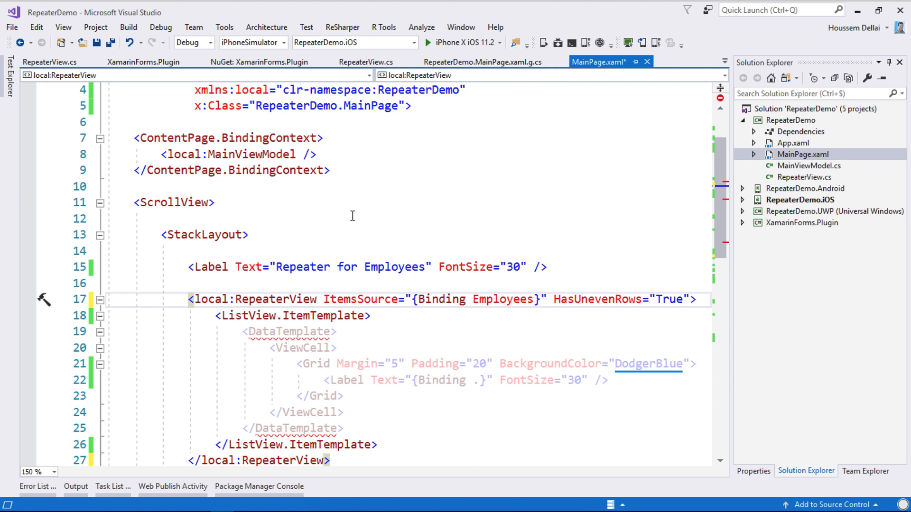
{"action": "scroll", "coordinate": [349, 214], "scroll_direction": "up", "scroll_amount": 1}
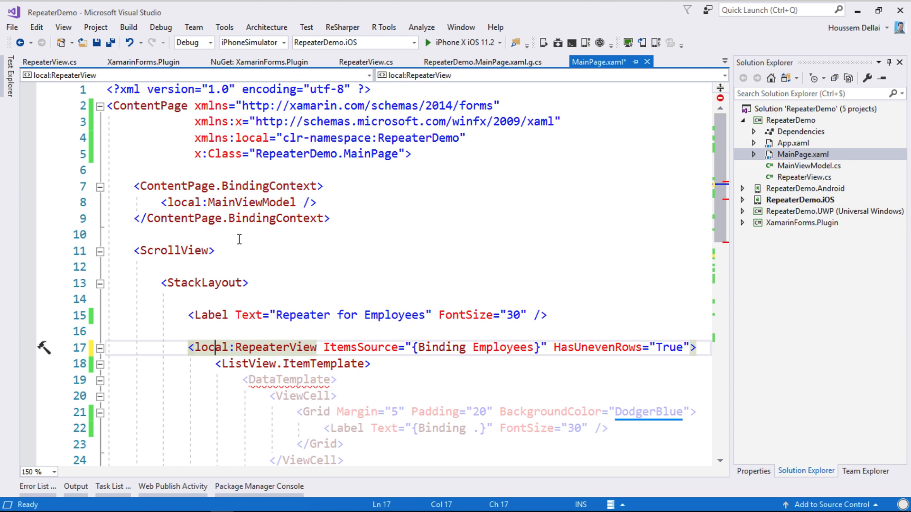
{"action": "left_click", "coordinate": [401, 138]}
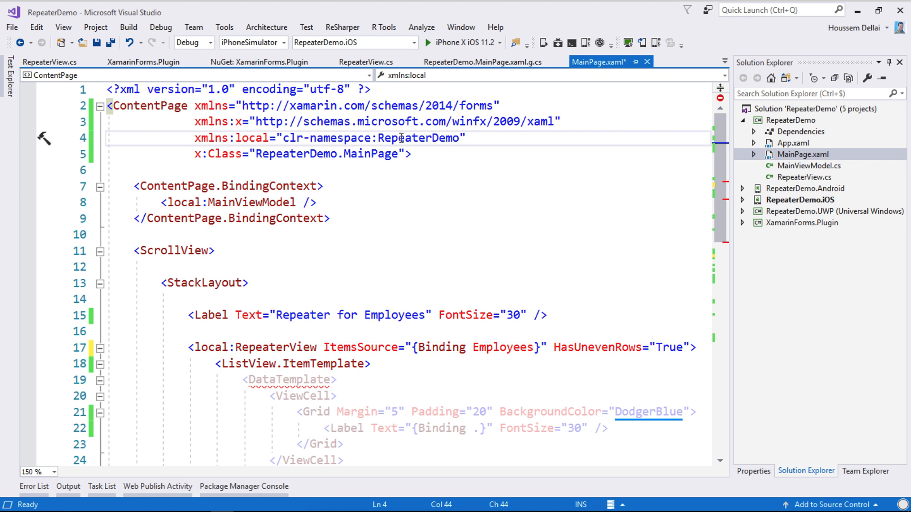
- Confirm the RepeaterView class lives in the RepeaterDemo namespace
{"action": "key", "text": "ctrl+Tab"}
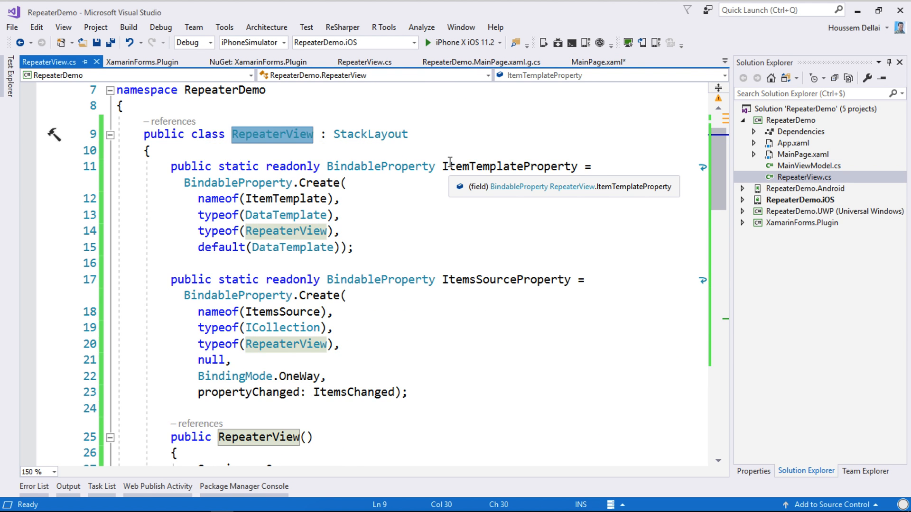
{"action": "left_click", "coordinate": [220, 91]}
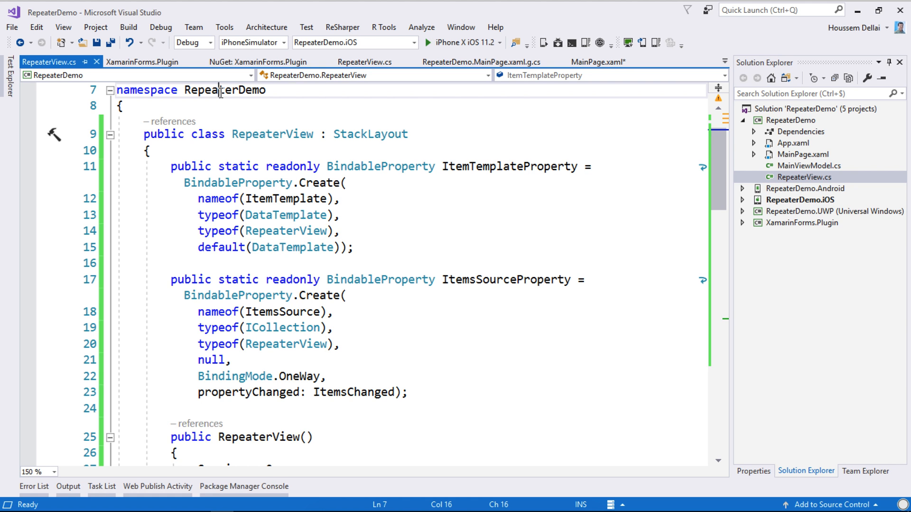
{"action": "double_click", "coordinate": [221, 92]}
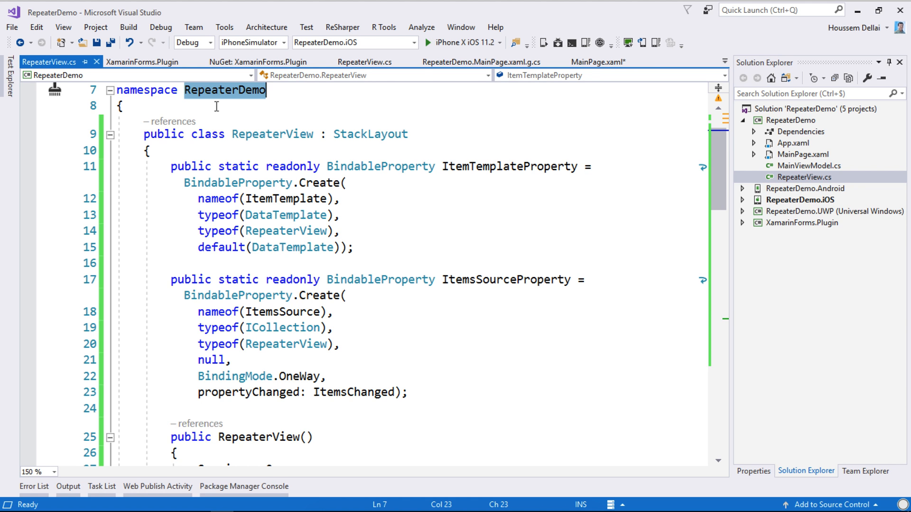
{"action": "key", "text": "ctrl+Tab"}
{"action": "scroll", "coordinate": [379, 298], "scroll_direction": "down", "scroll_amount": 4}
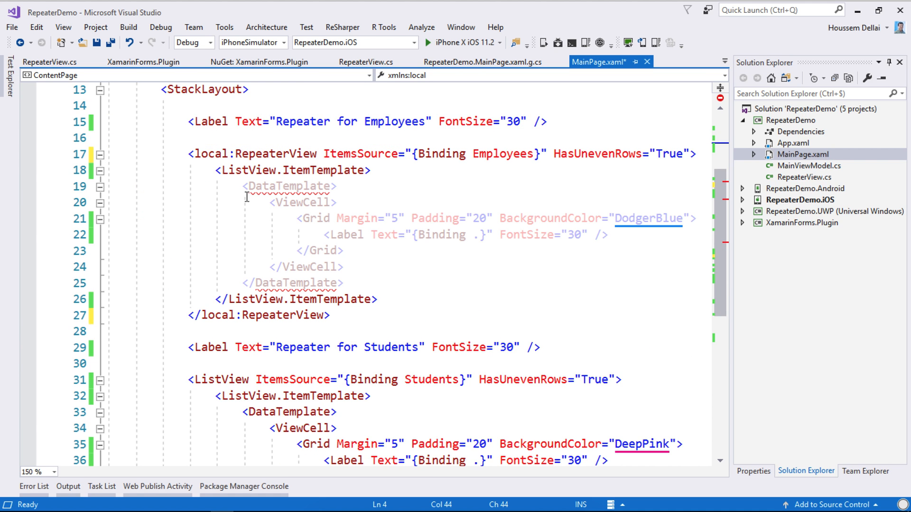
- Rename ListView.ItemTemplate to local:RepeaterView.ItemTemplate, remove HasUnevenRows and save
{"action": "double_click", "coordinate": [317, 154]}
{"action": "key", "text": "ctrl+c"}
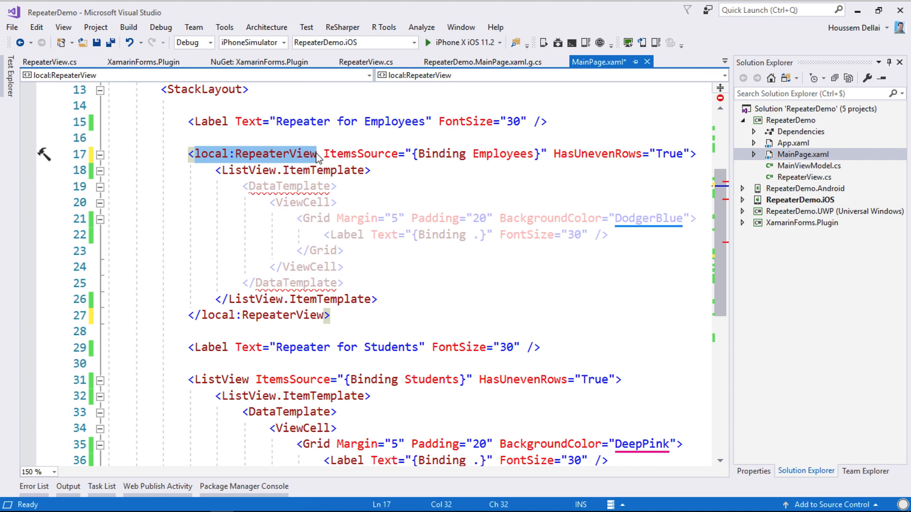
{"action": "double_click", "coordinate": [269, 171]}
{"action": "key", "text": "ctrl+v"}
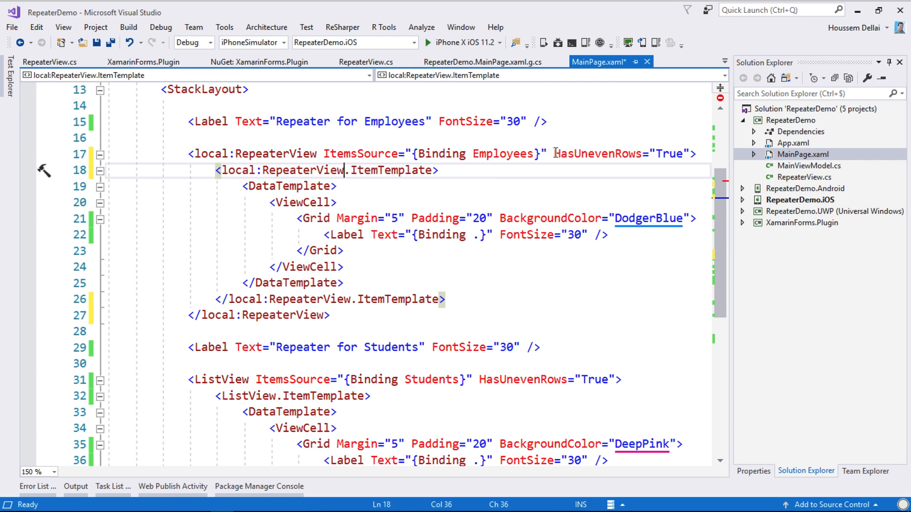
{"action": "left_click_drag", "start_coordinate": [554, 154], "coordinate": [689, 153]}
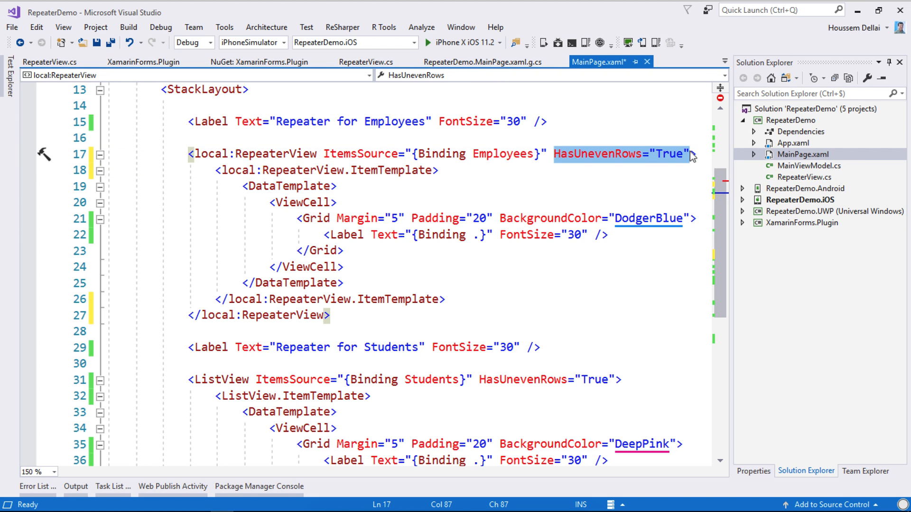
{"action": "key", "text": "Delete"}
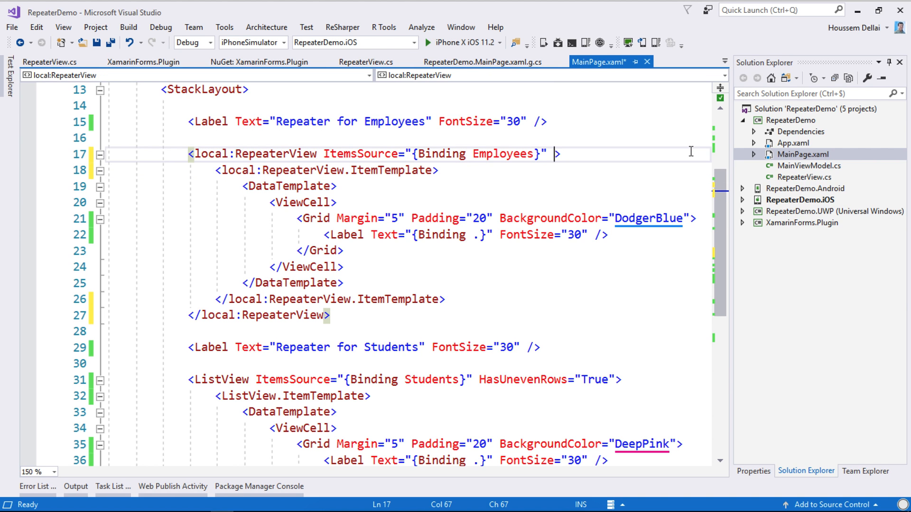
{"action": "key", "text": "BackSpace"}
{"action": "key", "text": "ctrl+s"}
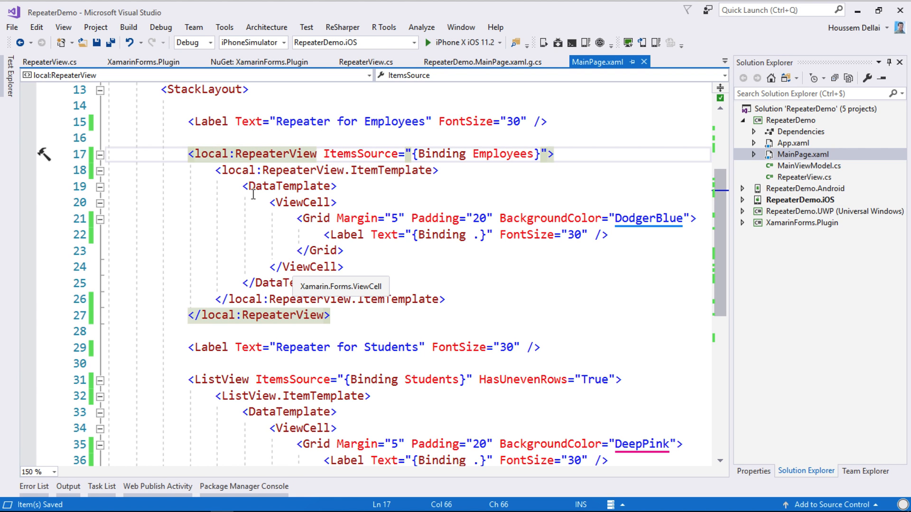
- Glance over the DataTemplate/ViewCell markup and start the app in the iOS simulator
{"action": "left_click_drag", "start_coordinate": [243, 187], "coordinate": [345, 266]}
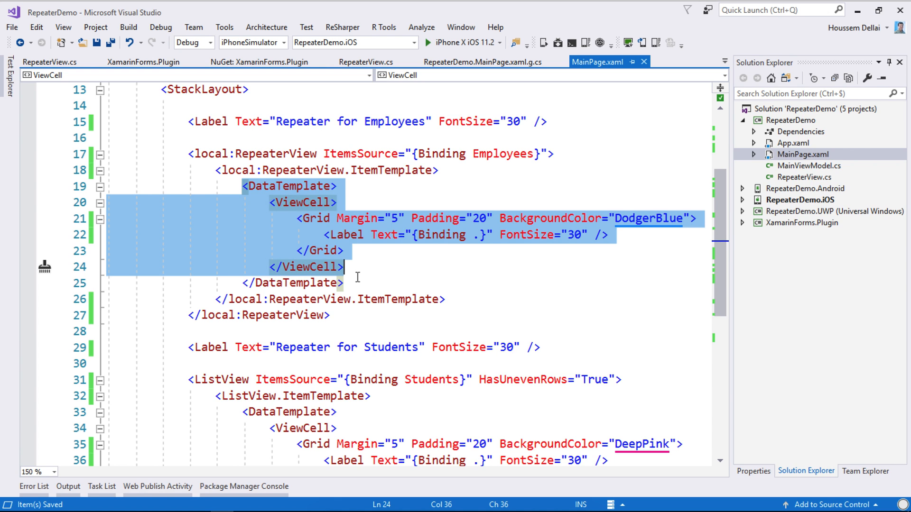
{"action": "left_click", "coordinate": [434, 202]}
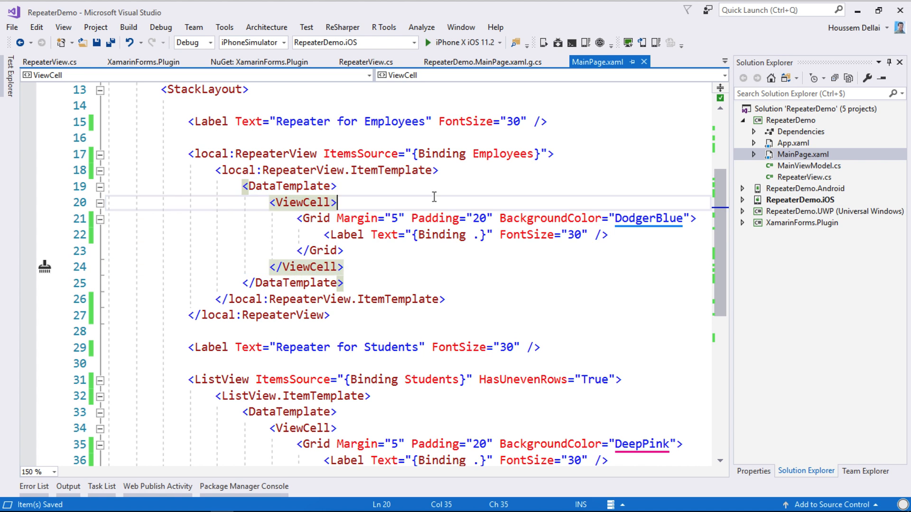
{"action": "left_click", "coordinate": [428, 42]}
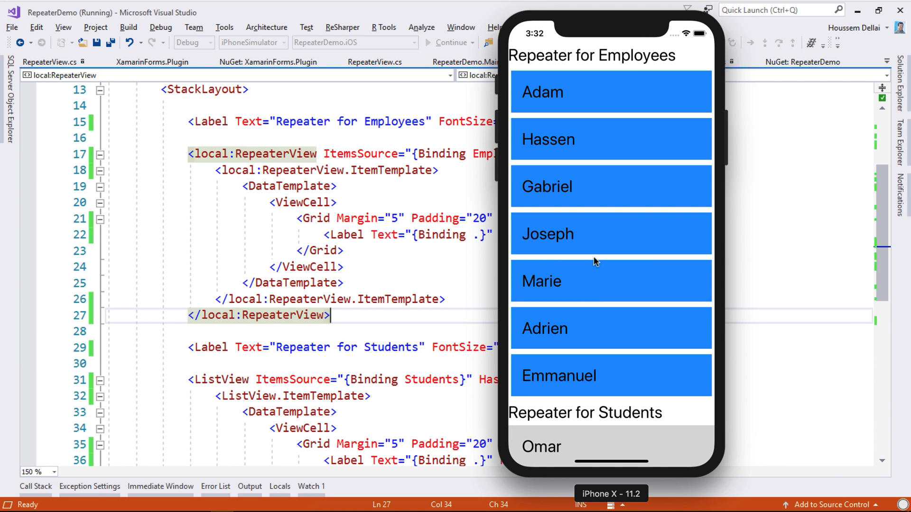
{"action": "left_click_drag", "start_coordinate": [594, 256], "coordinate": [594, 226]}
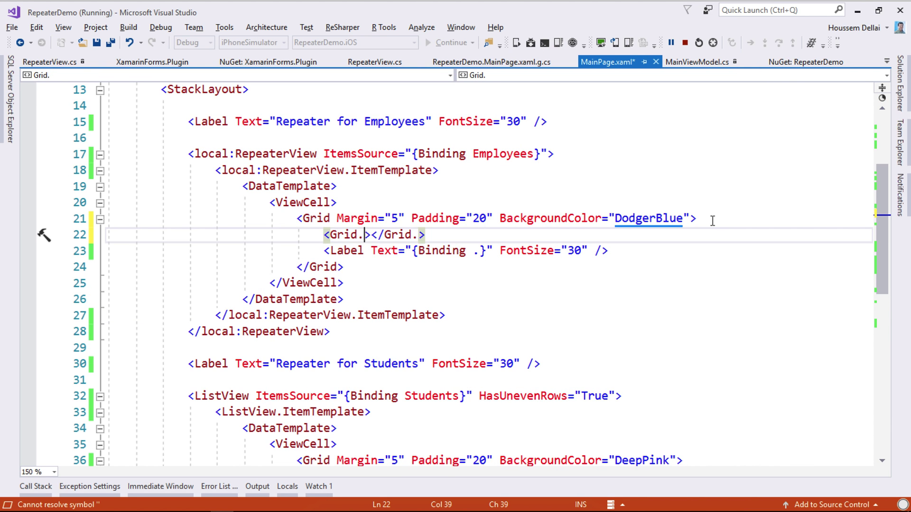
{"action": "type", "text": "Gest"}
- Add a self-closing TapGestureRecognizer inside the employee Grid.GestureRecognizers
{"action": "key", "text": "Tab"}
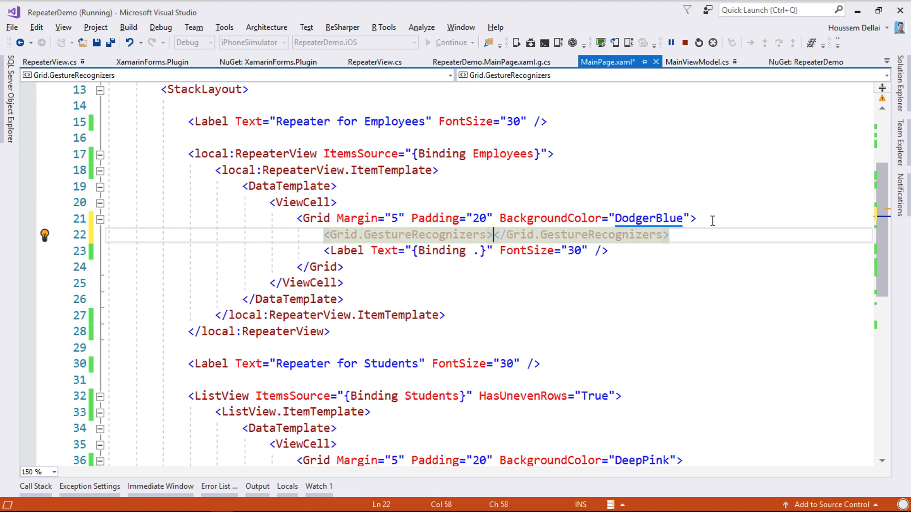
{"action": "key", "text": "Return"}
{"action": "type", "text": "<Ge"}
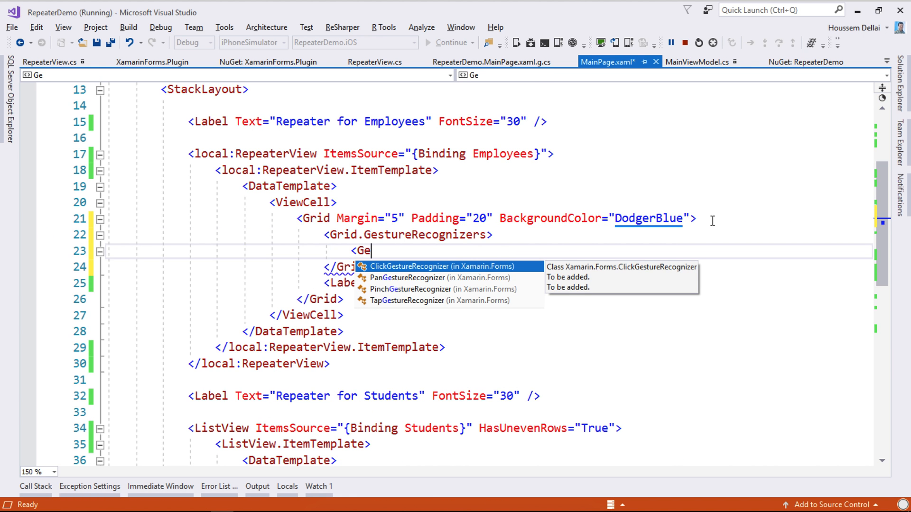
{"action": "key", "text": "Down"}
{"action": "key", "text": "Down"}
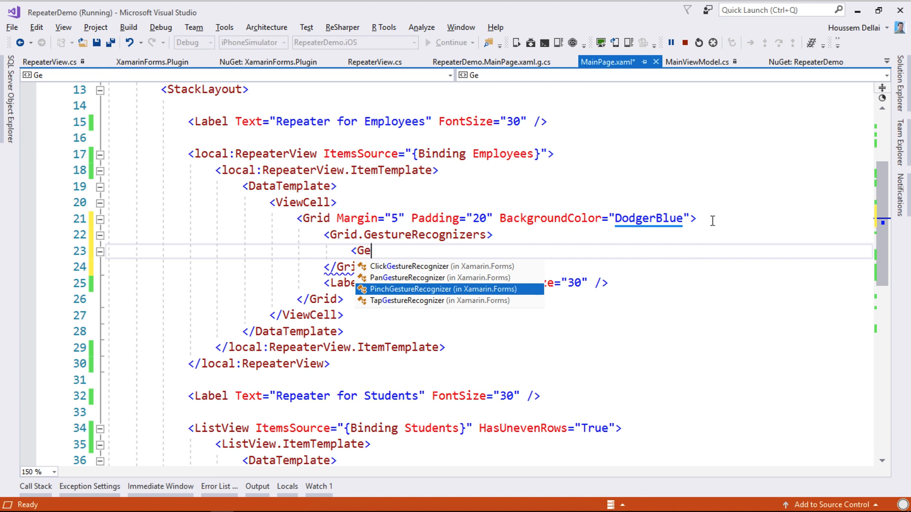
{"action": "key", "text": "Down"}
{"action": "key", "text": "Tab"}
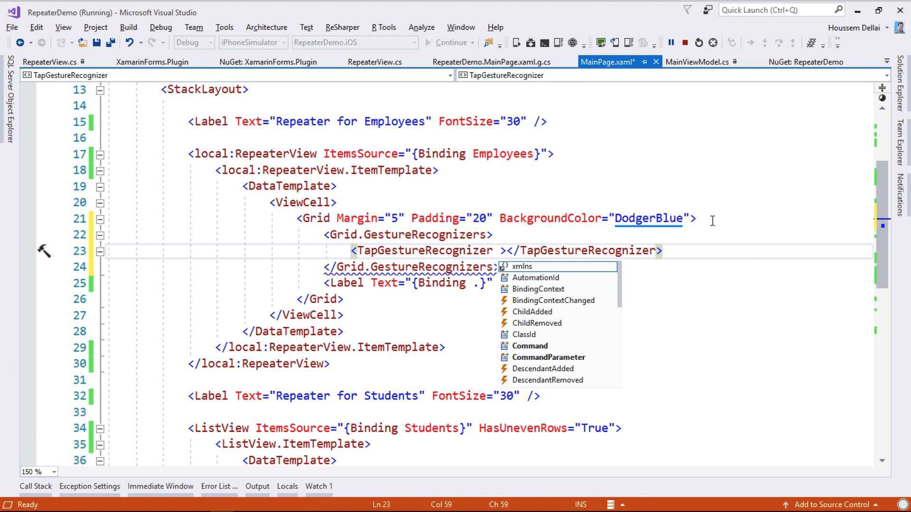
{"action": "type", "text": "/"}
{"action": "key", "text": "Left"}
{"action": "key", "text": "Left"}
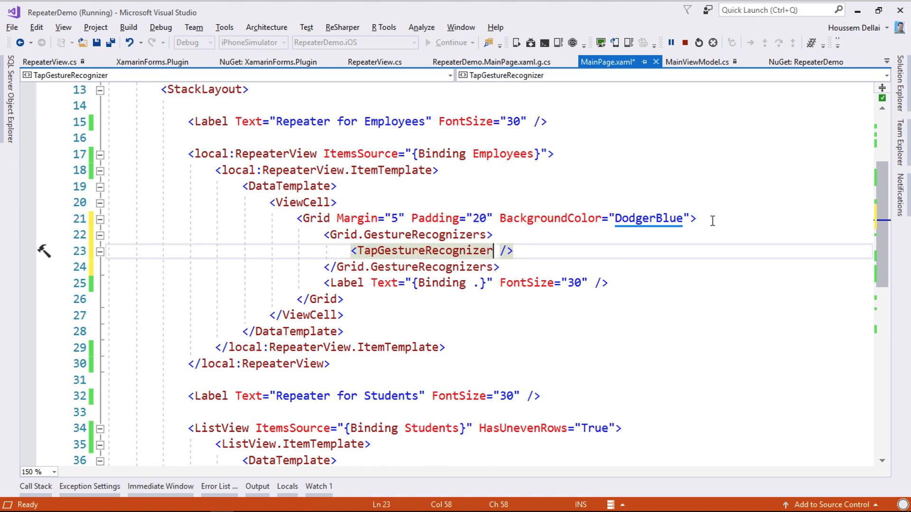
- Give it a Tapped attribute and generate the TapGestureRecognizer_OnTapped handler in code-behind
{"action": "key", "text": "ctrl+space"}
{"action": "type", "text": "Co"}
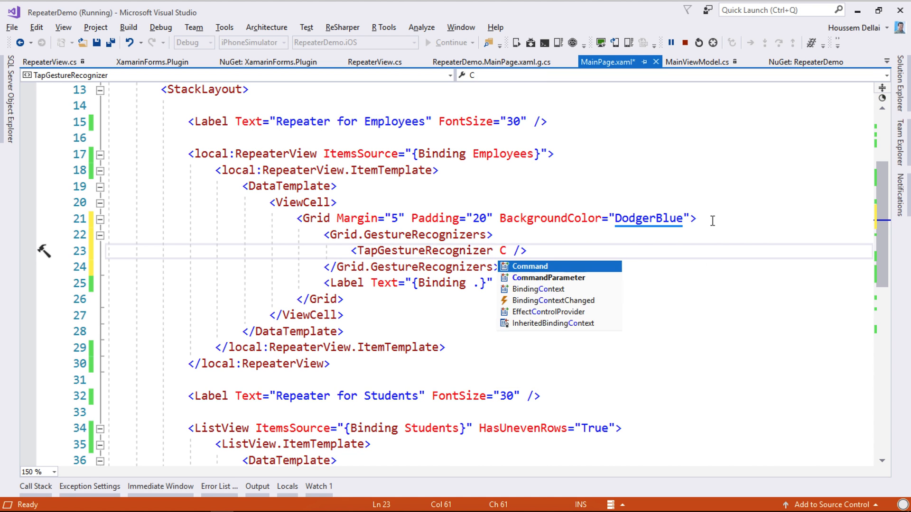
{"action": "type", "text": "m"}
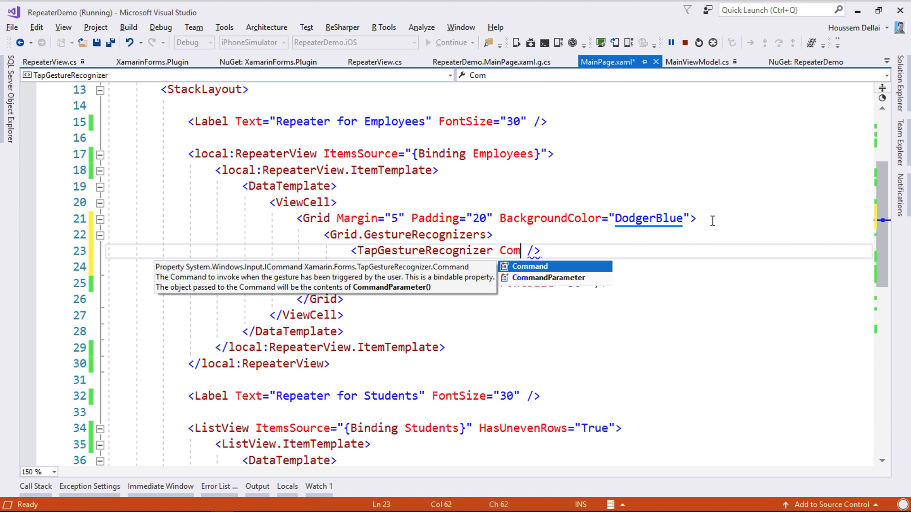
{"action": "key", "text": "Escape"}
{"action": "key", "text": "ctrl+shift+Left"}
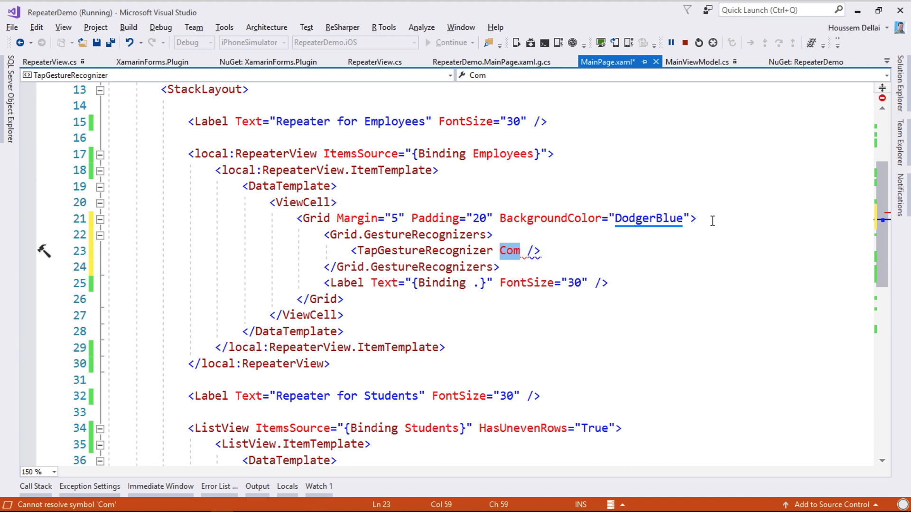
{"action": "key", "text": "Delete"}
{"action": "type", "text": "T"}
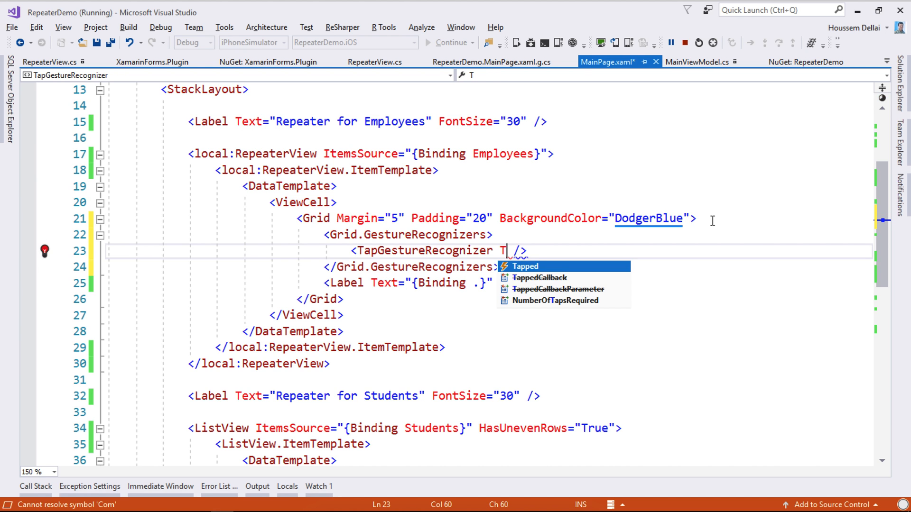
{"action": "key", "text": "Tab"}
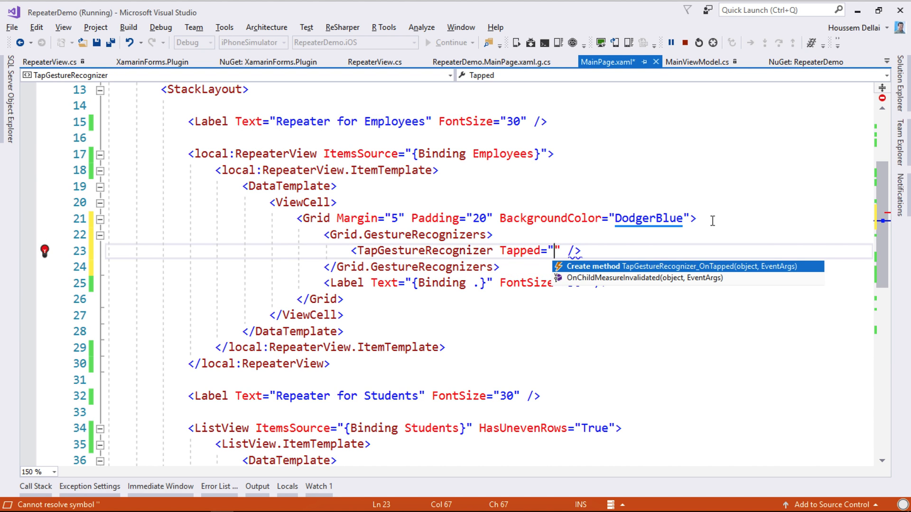
{"action": "key", "text": "Escape"}
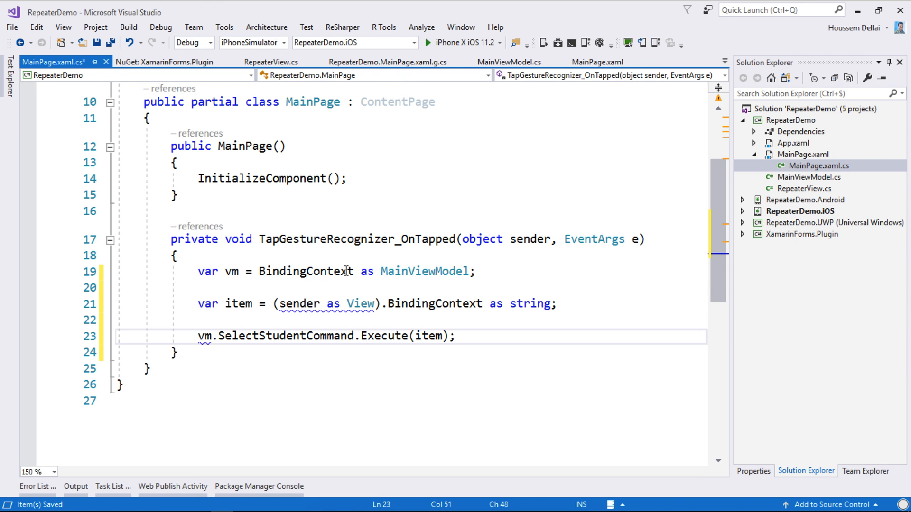
- Write the handler body calling vm.SelectStudentCommand.Execute(item) and jump to the command's definition with F12
{"action": "left_click", "coordinate": [232, 270]}
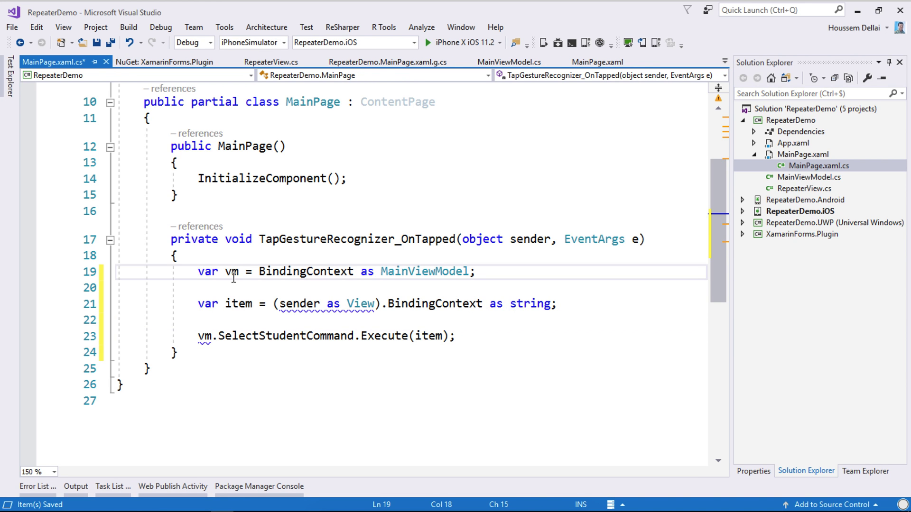
{"action": "double_click", "coordinate": [289, 336]}
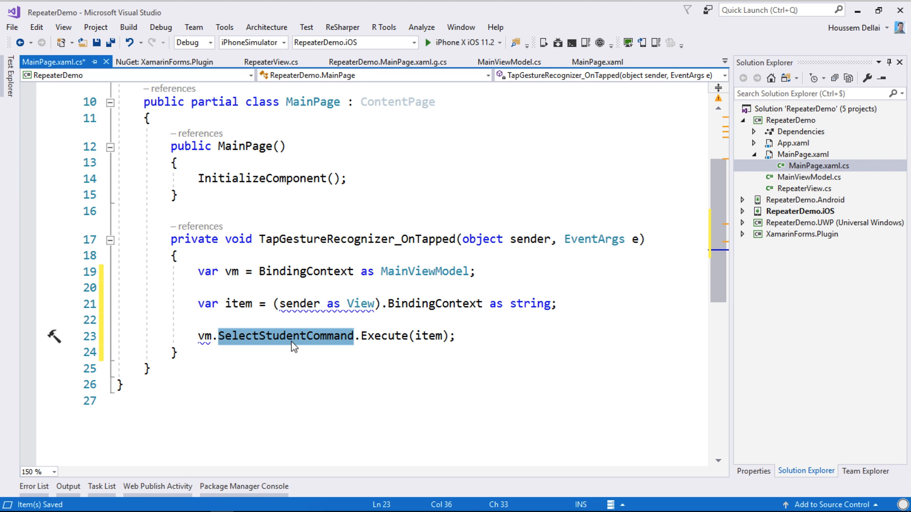
{"action": "key", "text": "F12"}
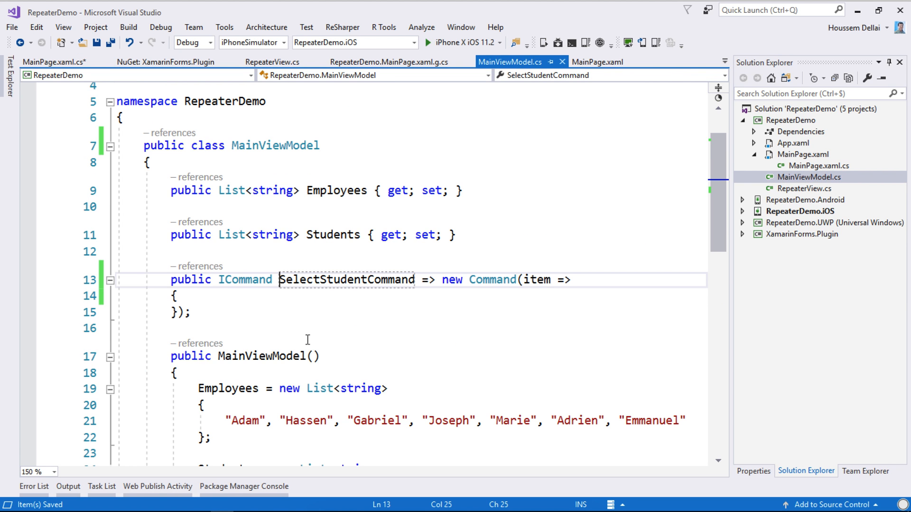
{"action": "left_click", "coordinate": [534, 280]}
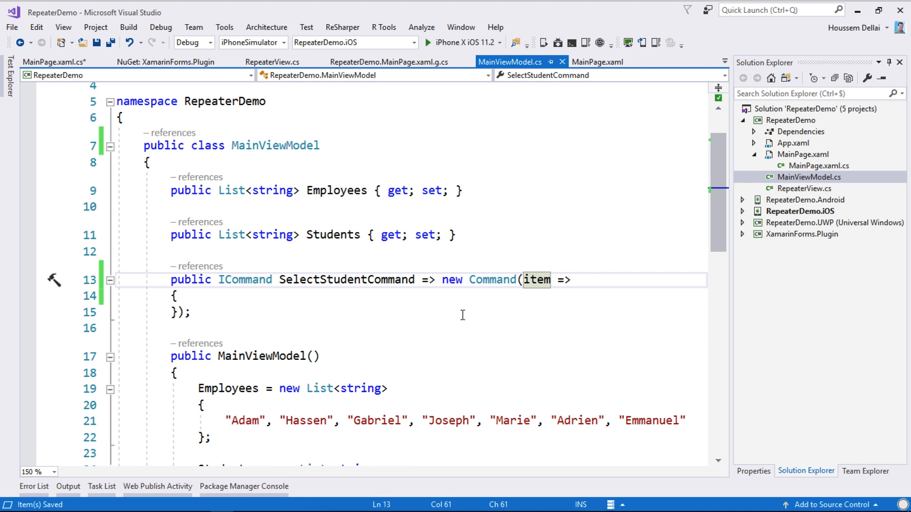
{"action": "key", "text": "ctrl+Tab"}
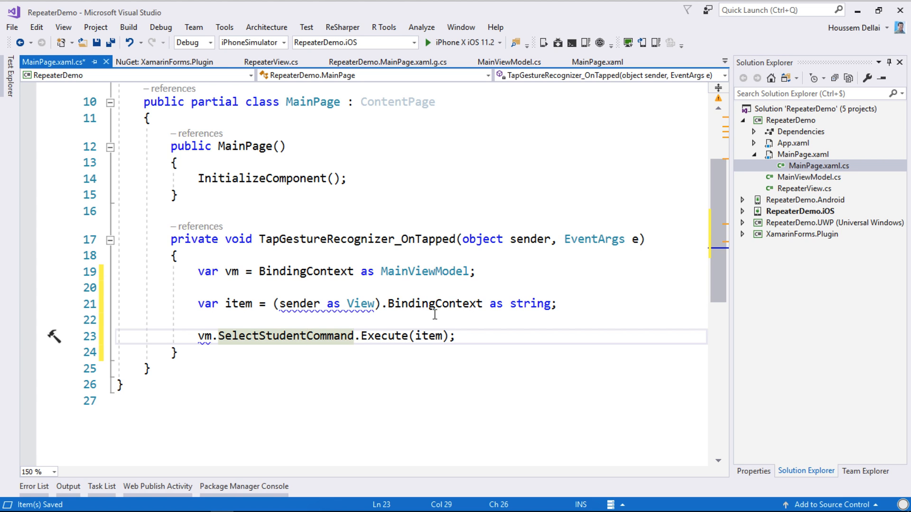
- Review the item assignment from (sender as View).BindingContext, then return to MainViewModel.cs
{"action": "left_click", "coordinate": [239, 307]}
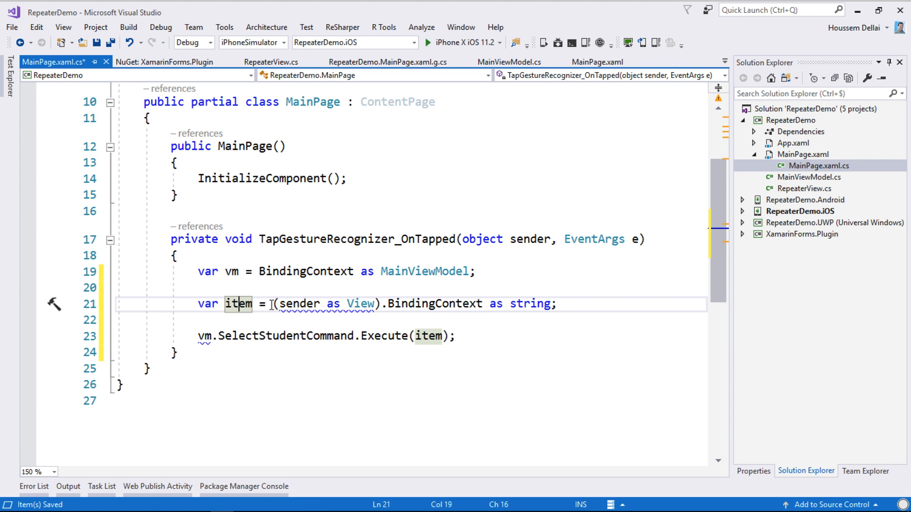
{"action": "left_click_drag", "start_coordinate": [272, 304], "coordinate": [383, 305]}
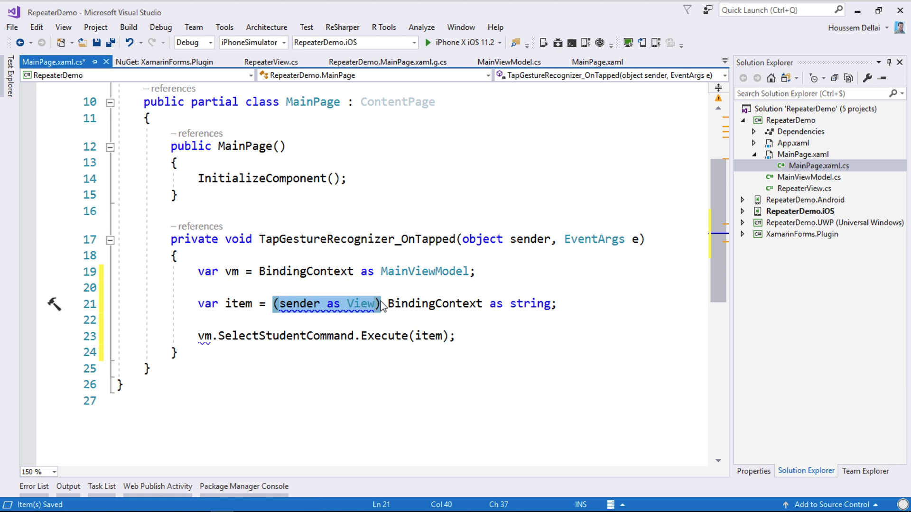
{"action": "triple_click", "coordinate": [297, 306]}
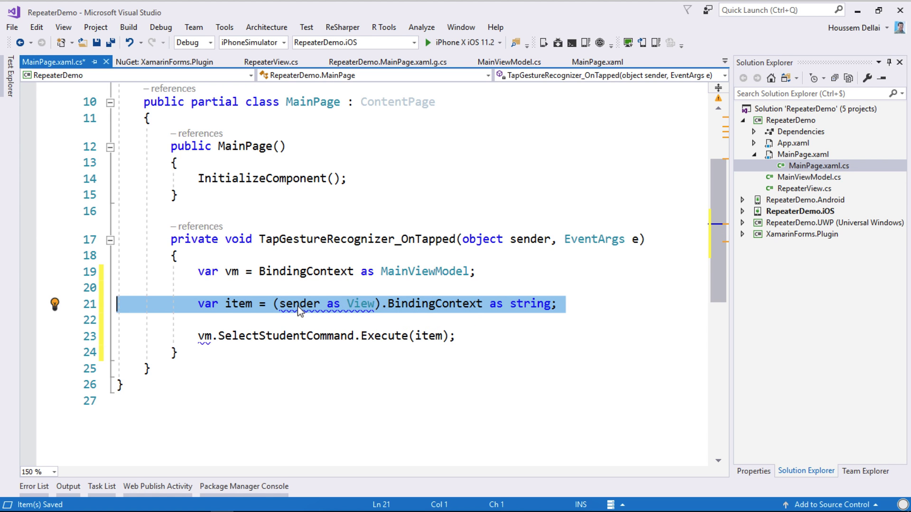
{"action": "left_click", "coordinate": [434, 306]}
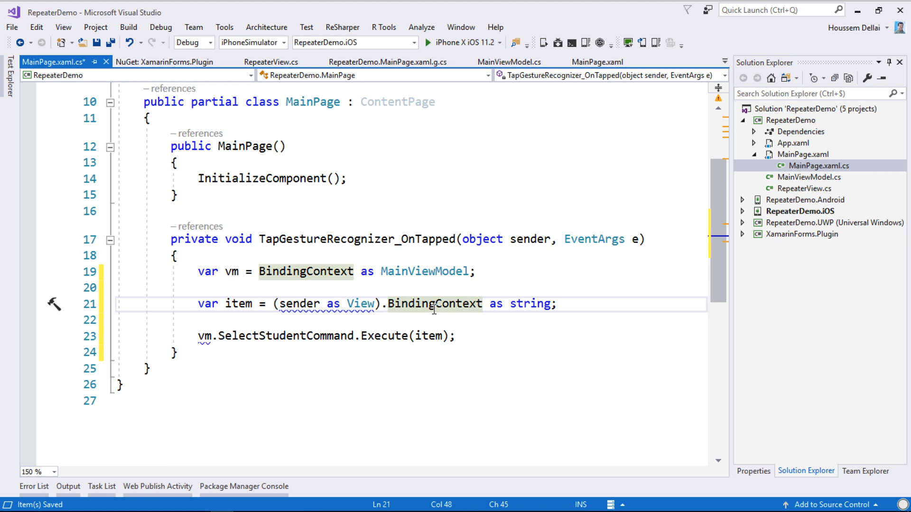
{"action": "triple_click", "coordinate": [526, 306]}
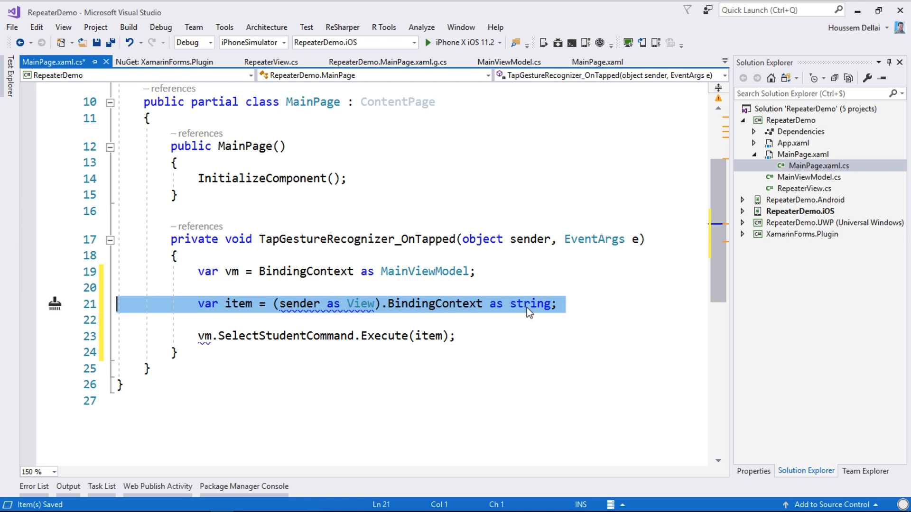
{"action": "left_click", "coordinate": [494, 340]}
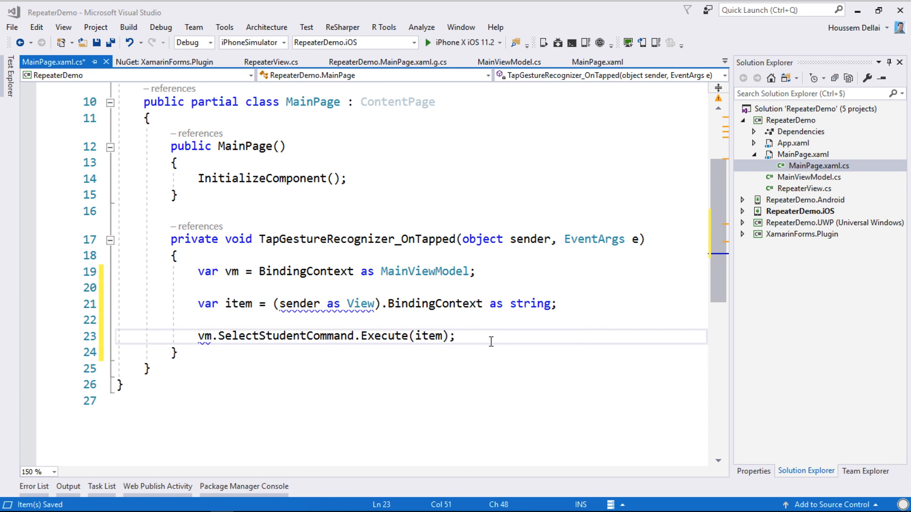
{"action": "key", "text": "ctrl+Tab"}
- Add a breakpoint at line 14 in SelectStudentCommand, run on iPhone X iOS 11.2, and tap an employee to hit it
{"action": "left_click", "coordinate": [29, 296]}
{"action": "left_click", "coordinate": [453, 42]}
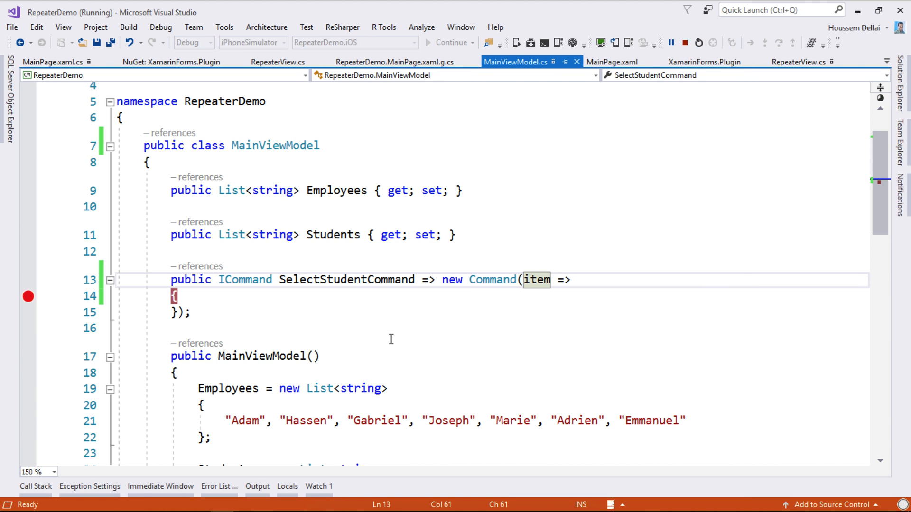
{"action": "left_click", "coordinate": [609, 144]}
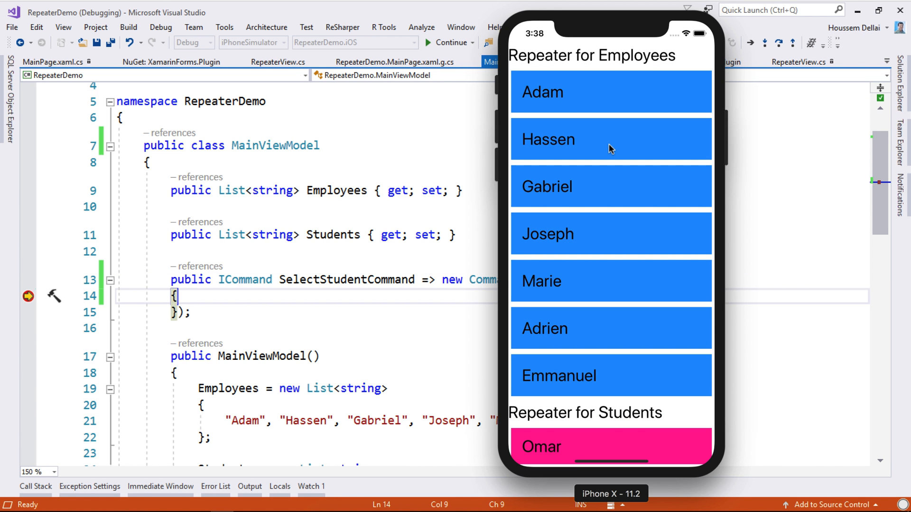